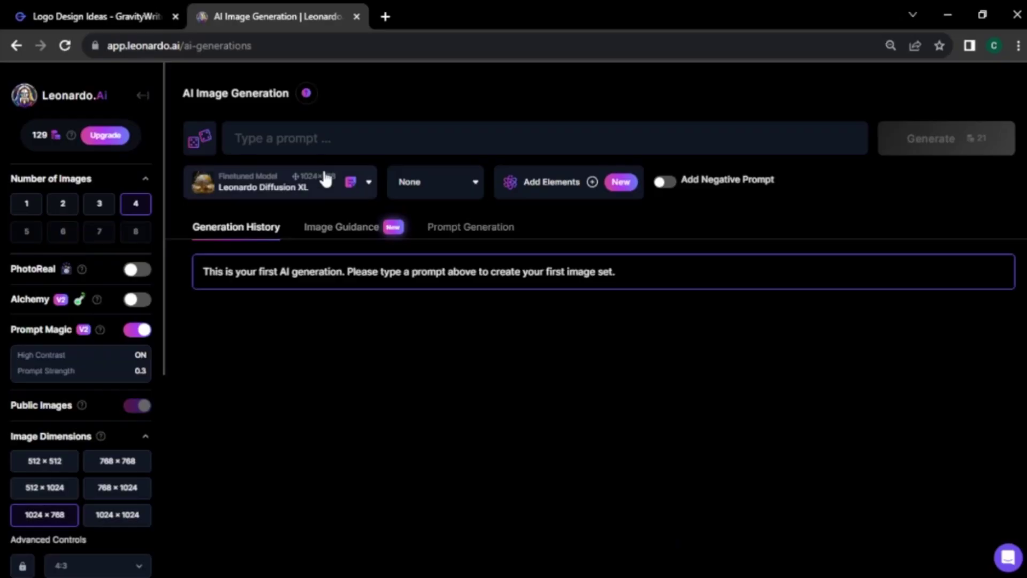
Choose Leonardo Diffusion XL at 1:1 (888×888) and paste the logo-design prompt.
click(325, 176)
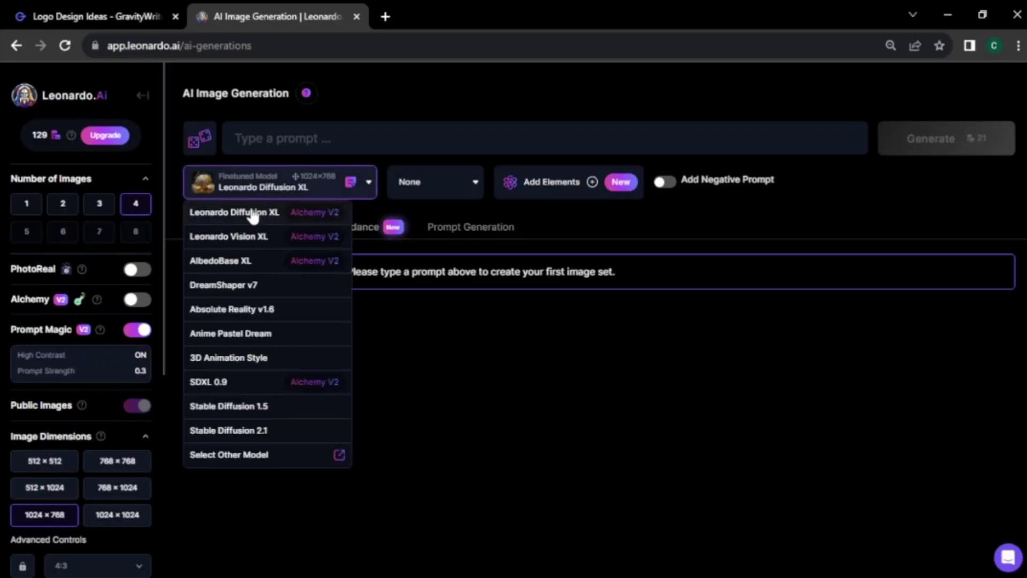
click(262, 214)
scroll(69, 420, down, 2)
click(140, 489)
click(86, 396)
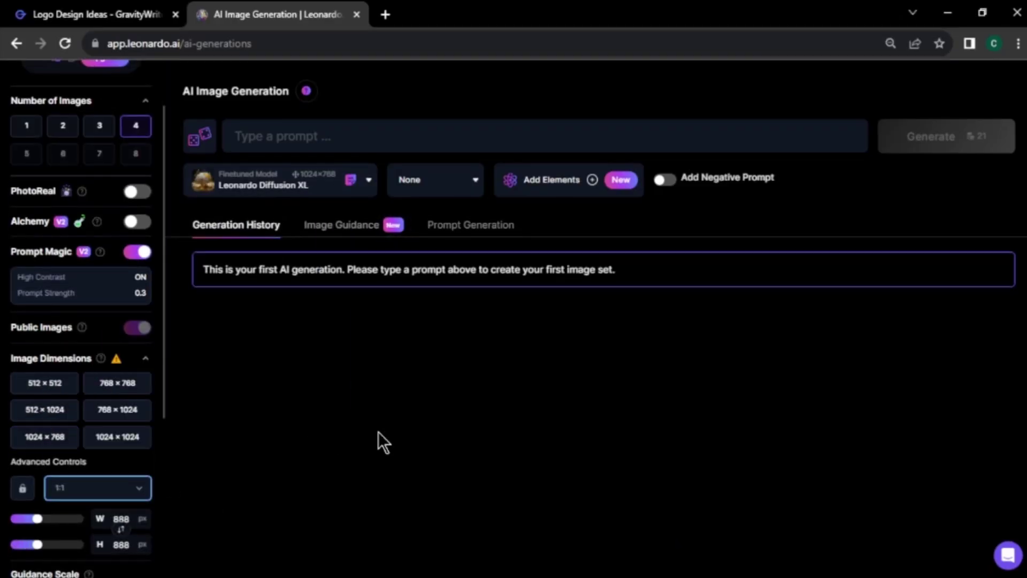
click(404, 149)
text(Create a flat vector, illustrative-style abstract concept logo design for a skincare brand named 'Serenesilk'. Depict a serene lotus flower with its petals unfurling, symbolizing purity, beauty, and enlightenment. Use a gradient of soft pinks and purples to represent tranquility and femininity against a white background. Incorporate flowing lines and minimalist details to maintain a modern and sophisticated look. Do not show any realistic photo detail shading.)
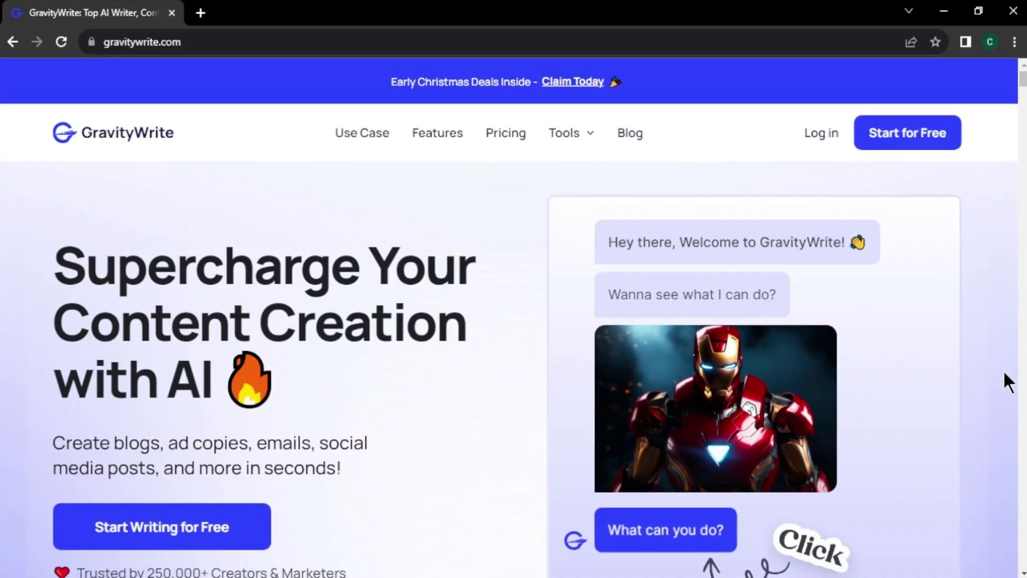
Sign up for GravityWrite with Google and open Logo Design Ideas under Image Prompts.
click(924, 135)
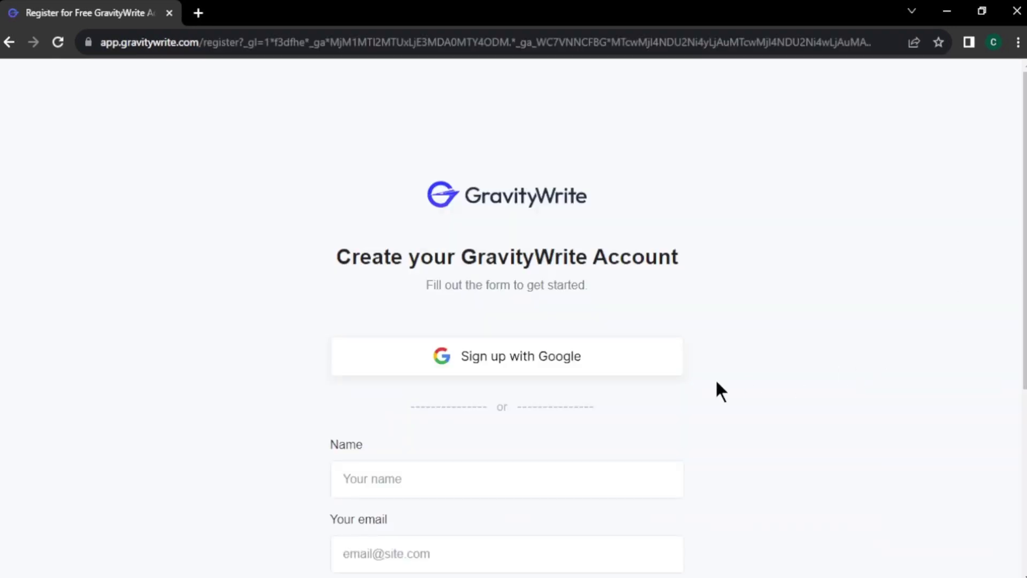
click(560, 371)
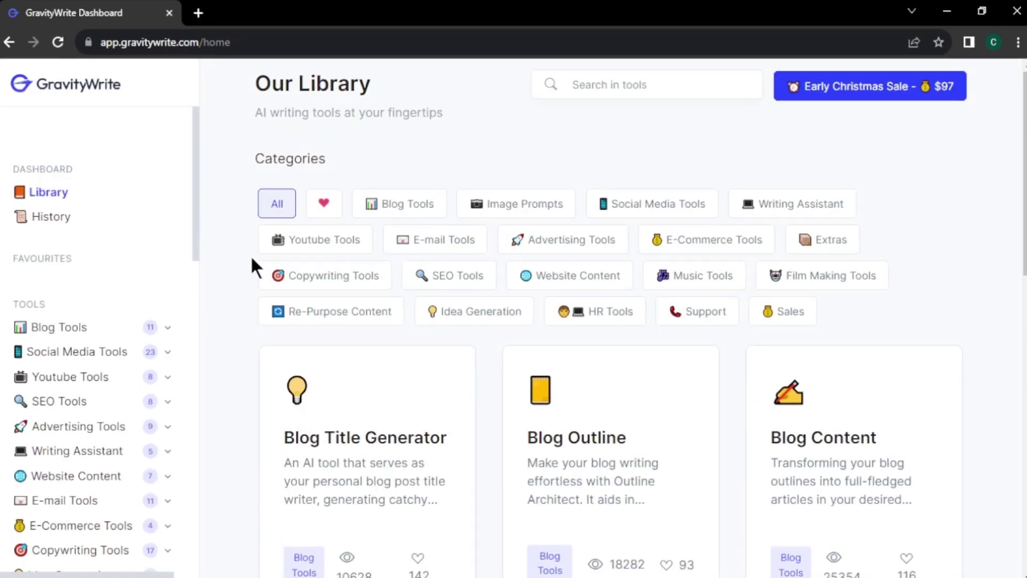
scroll(161, 265, down, 3)
scroll(162, 265, down, 2)
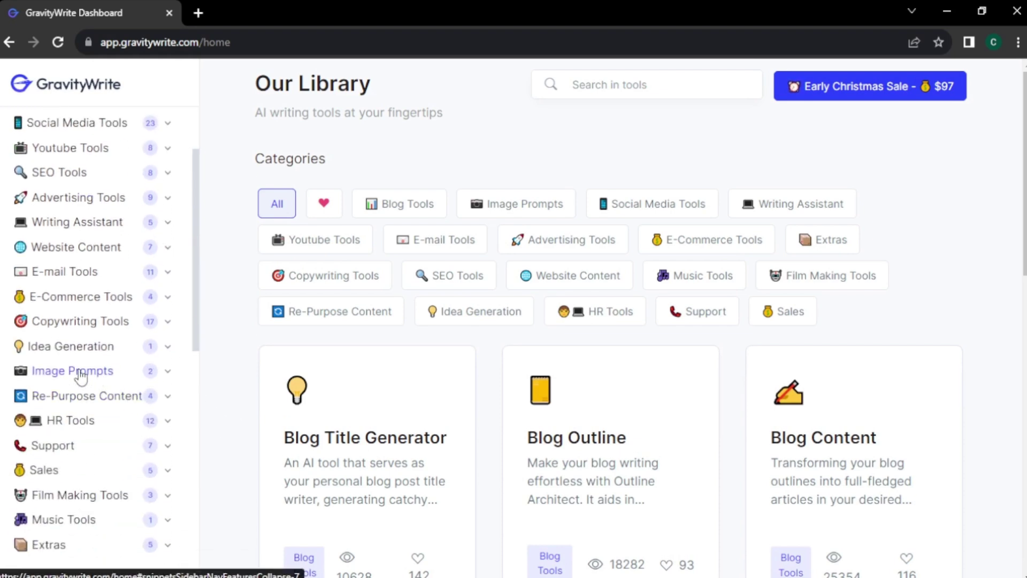
click(167, 374)
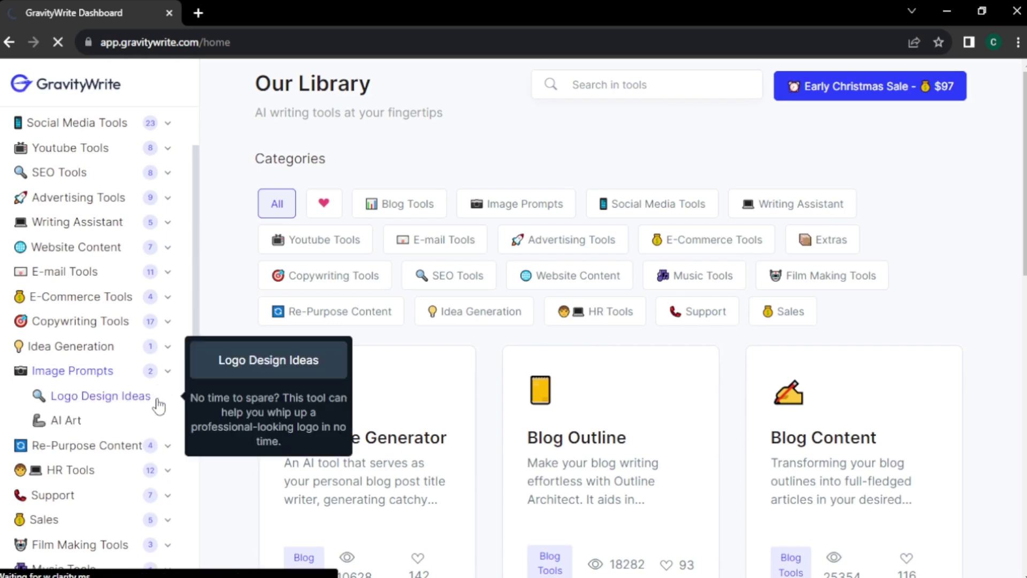
click(153, 397)
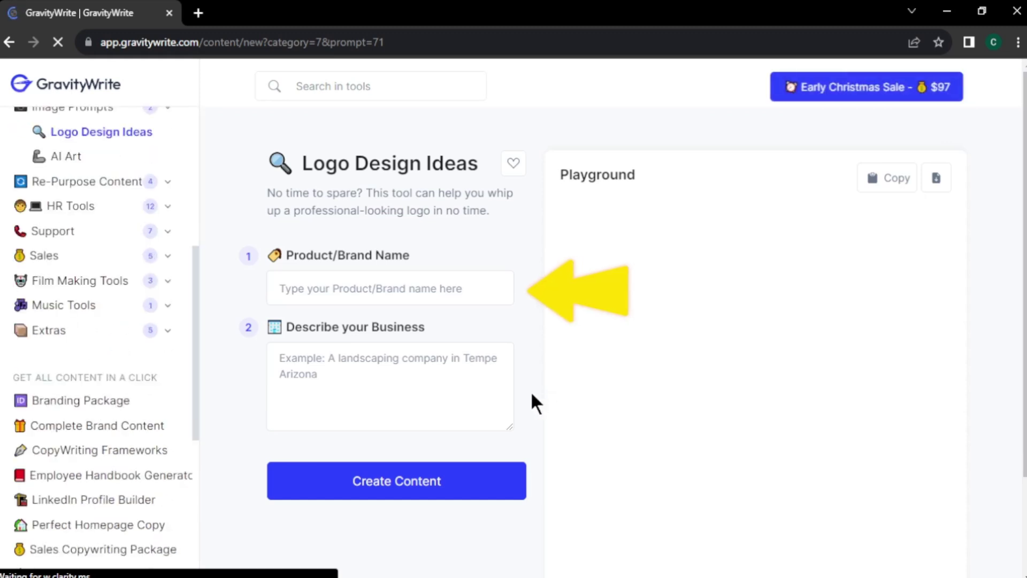
Enter 'Serenesilk' as the brand name, paste the business description, and generate logo ideas.
click(463, 292)
text(Serenesilk)
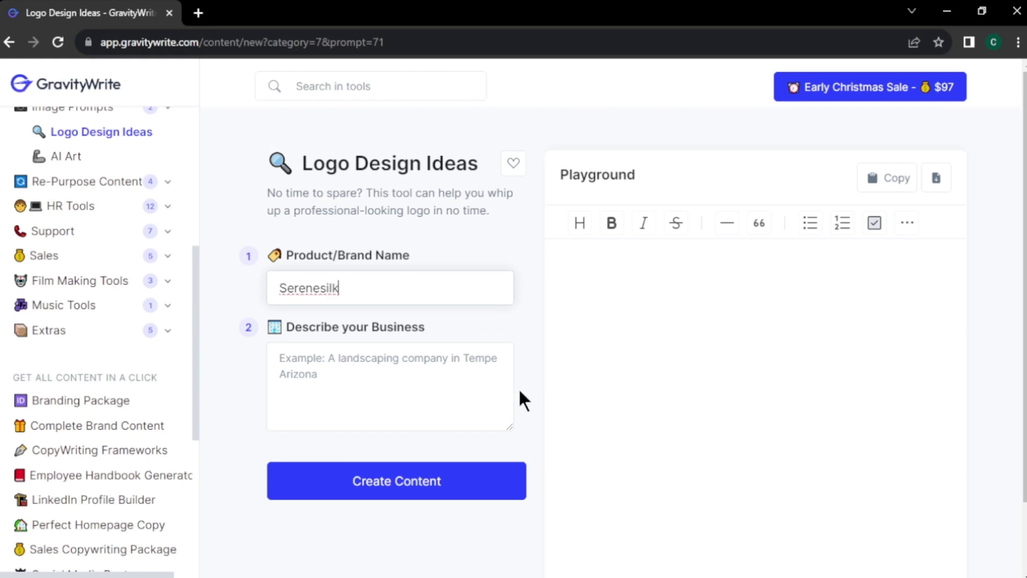
click(477, 388)
key(ctrl+v)
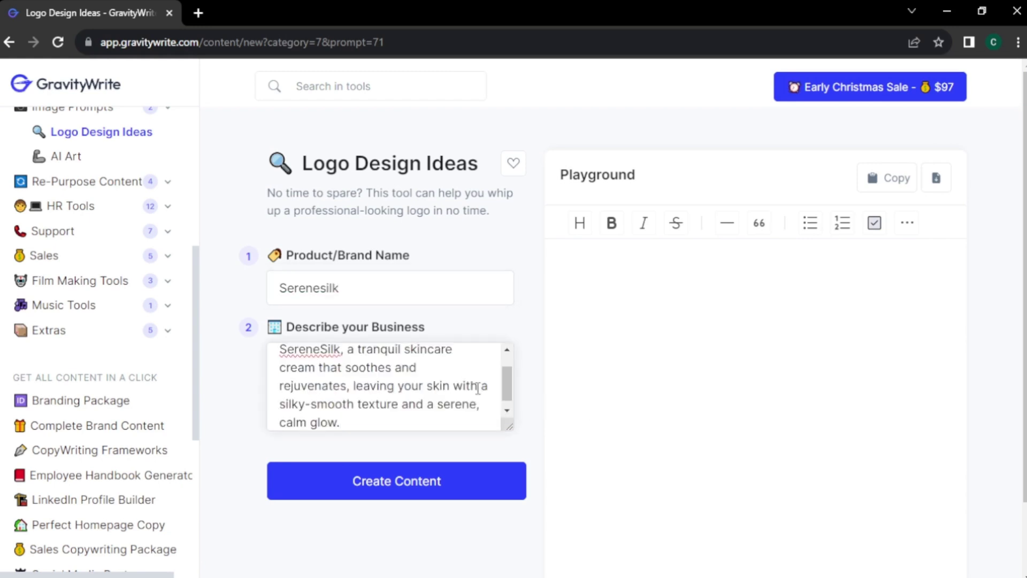
click(374, 488)
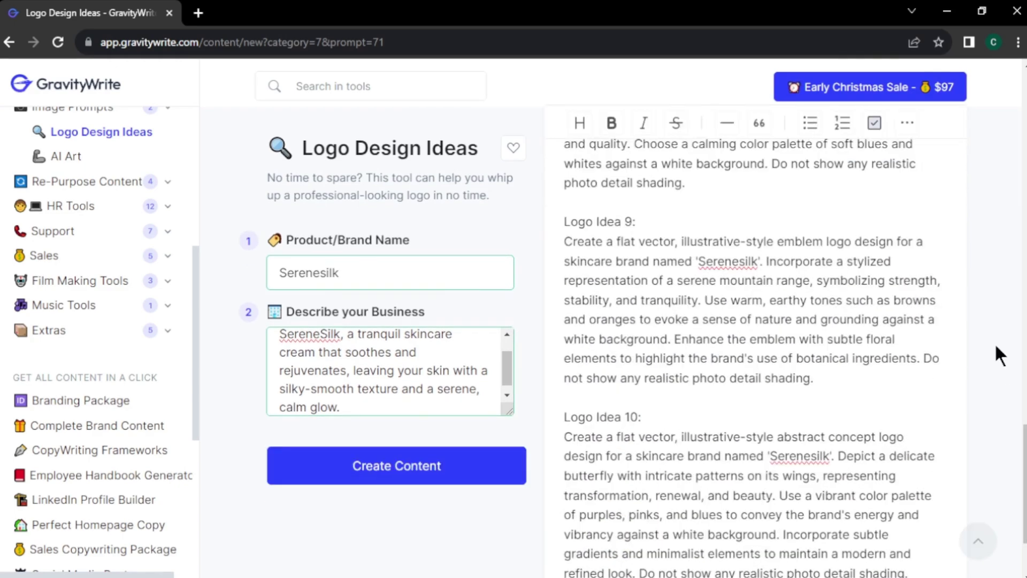
scroll(997, 345, up, 15)
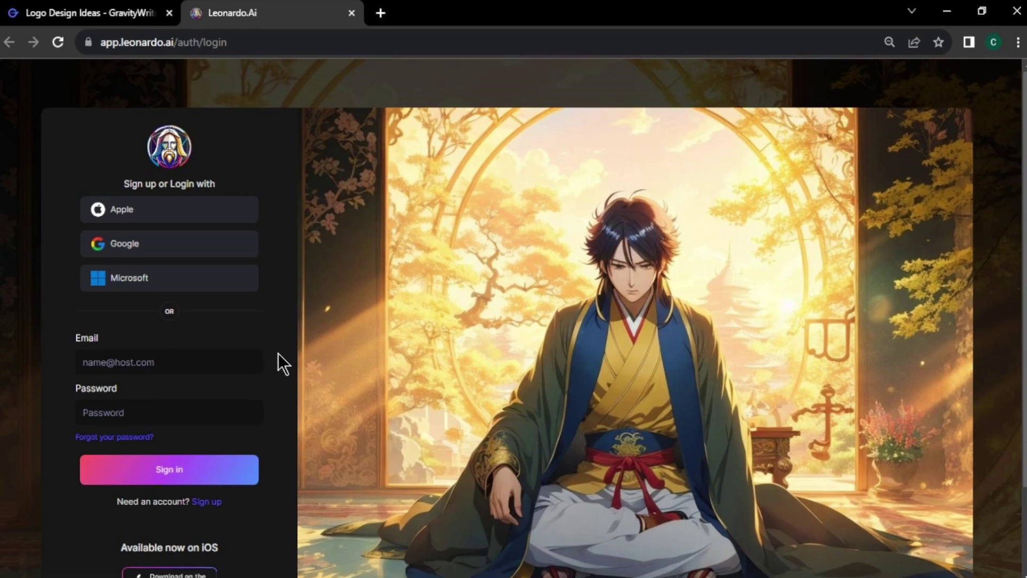
Log in to Leonardo.Ai with Google and go to AI Image Generation.
click(239, 245)
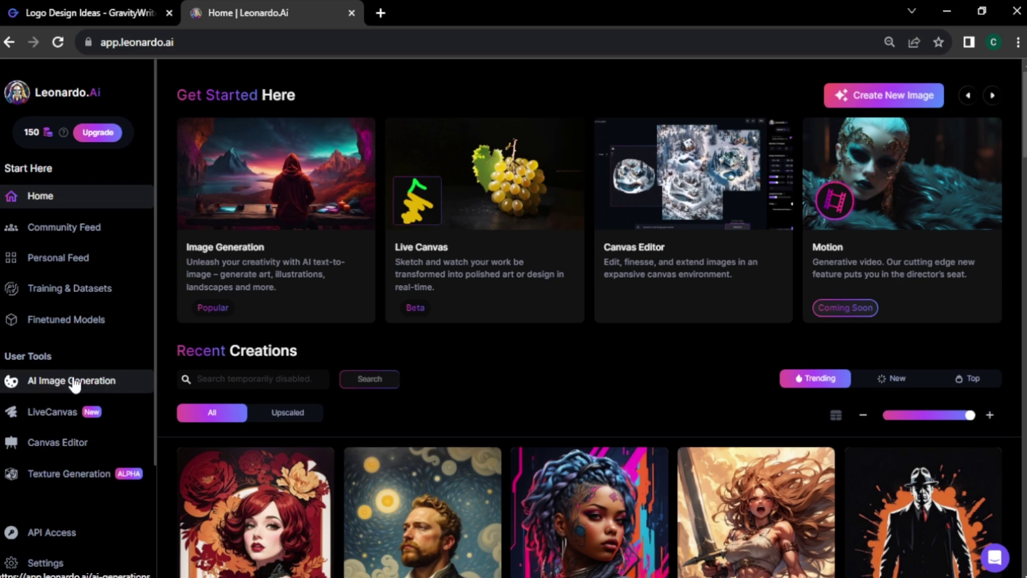
click(74, 382)
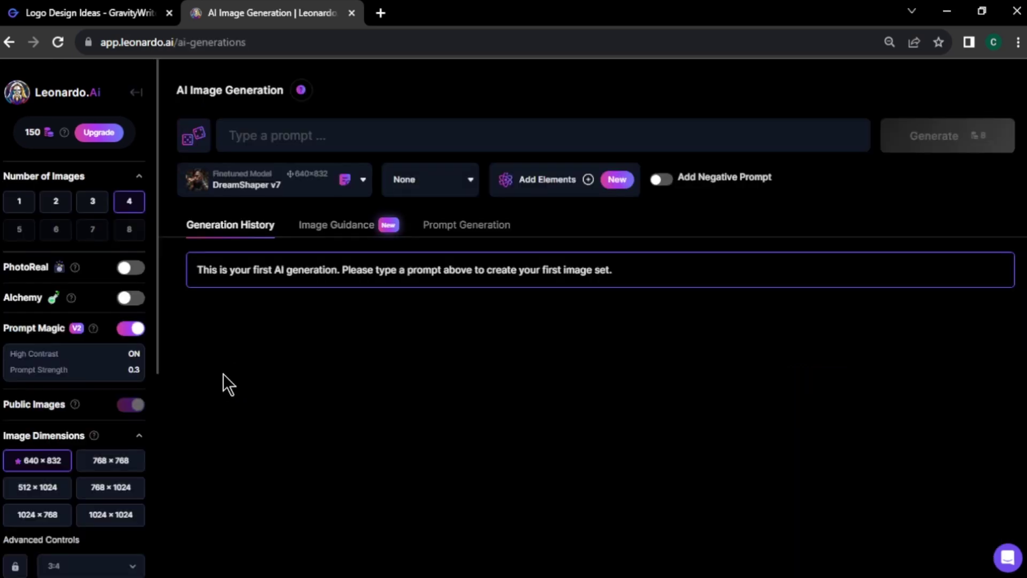
Switch to Leonardo Diffusion XL at 1:1 (888×888), then select Logo Idea 6 in GravityWrite.
click(362, 180)
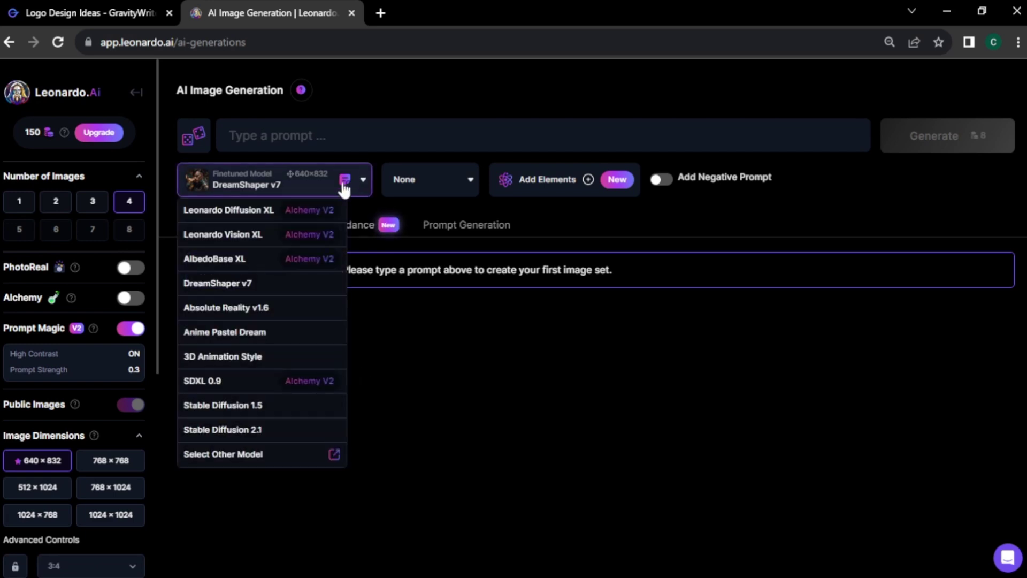
click(328, 213)
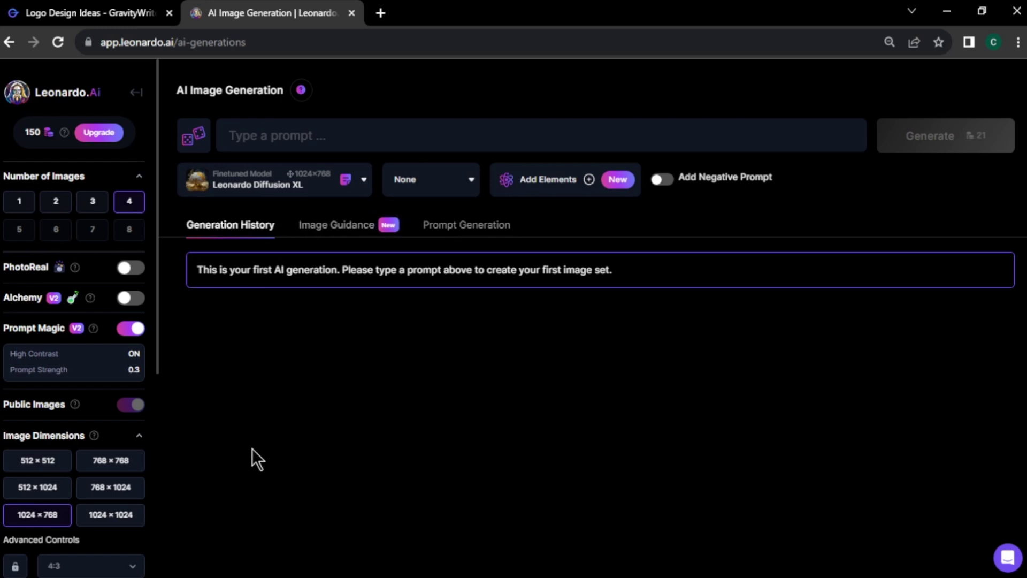
scroll(202, 512, down, 2)
click(141, 496)
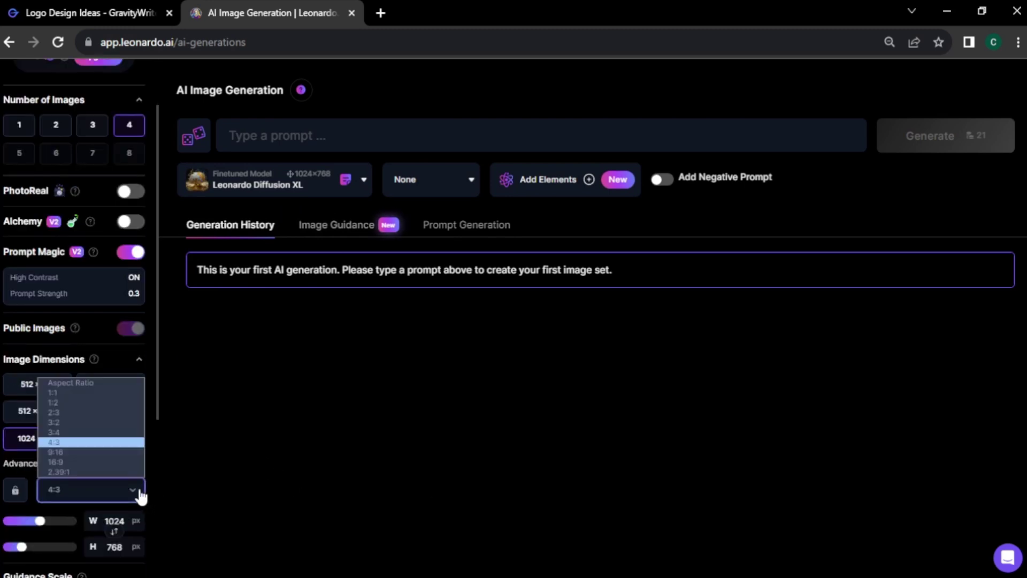
click(77, 392)
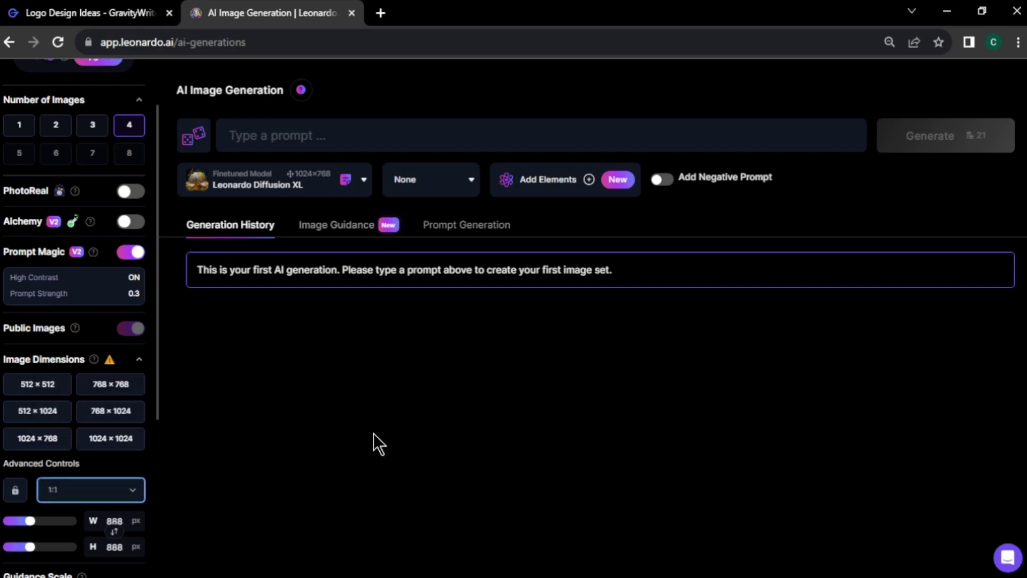
click(52, 20)
drag(564, 304, 741, 438)
Copy Logo Idea 6's lotus prompt into Leonardo.Ai and generate four images from it.
right_click(716, 385)
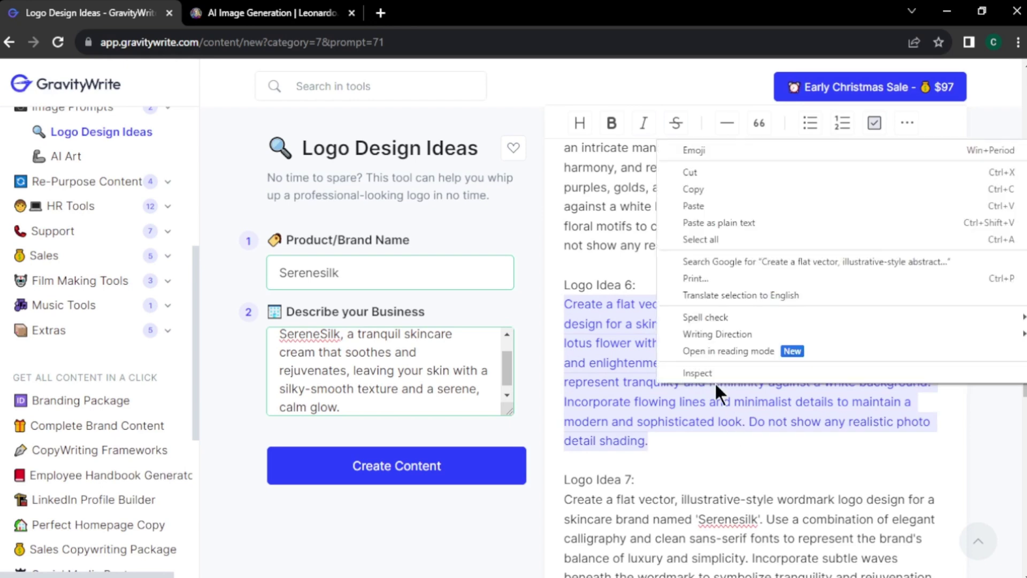
click(713, 184)
click(294, 7)
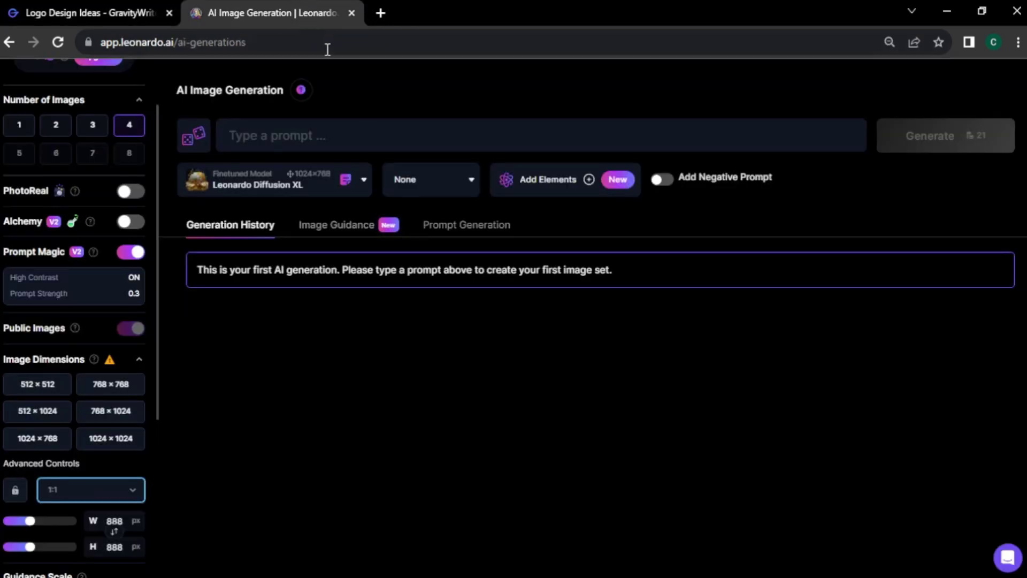
click(396, 150)
key(ctrl+v)
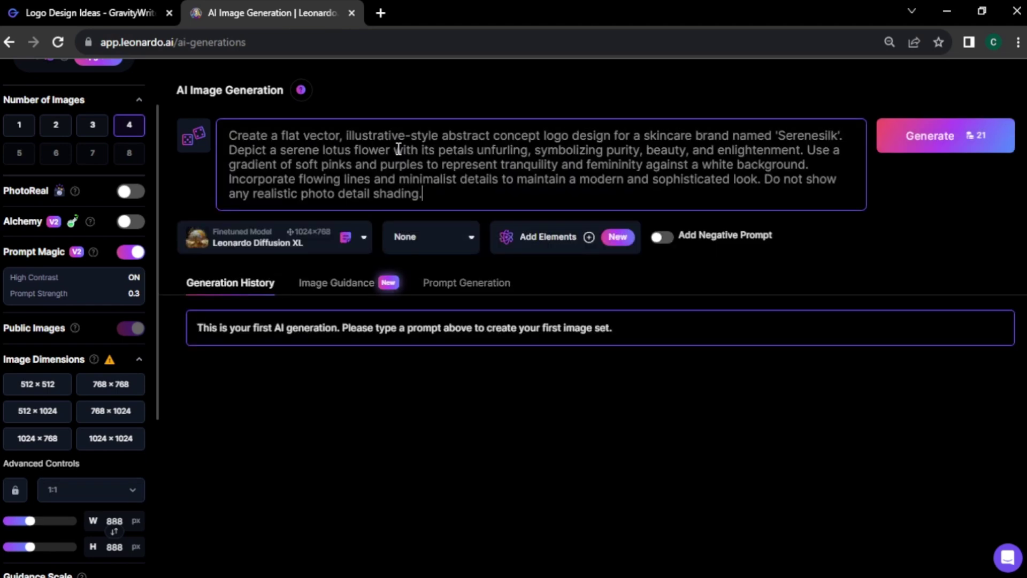
click(940, 140)
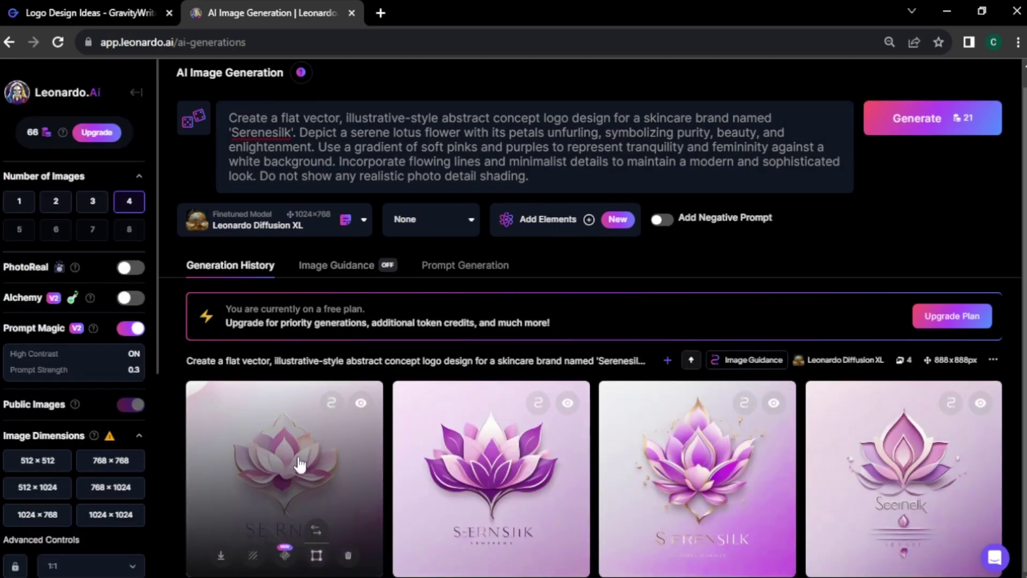
Browse the four lotus generations and download the purple lotus logo.
click(307, 460)
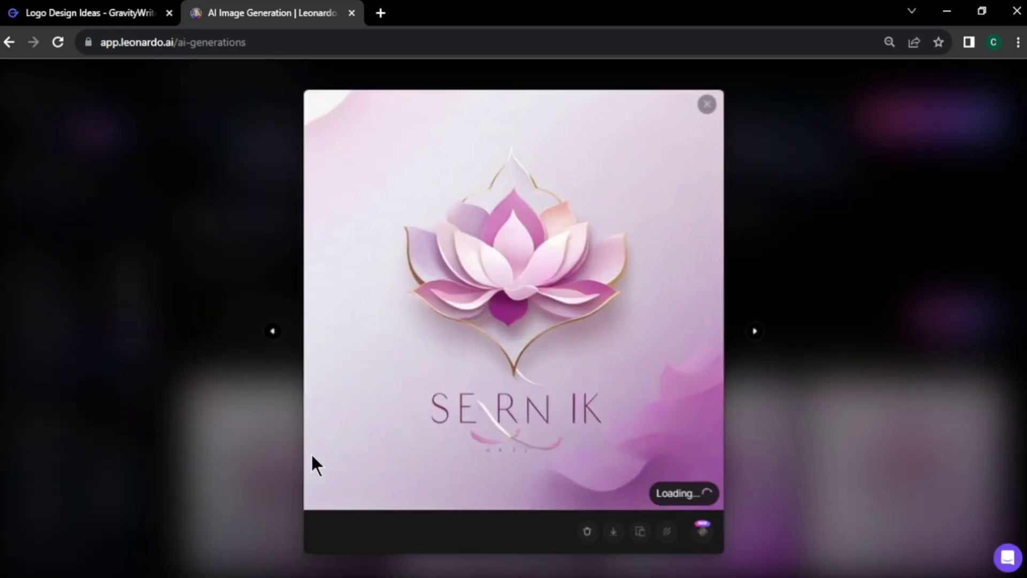
click(759, 332)
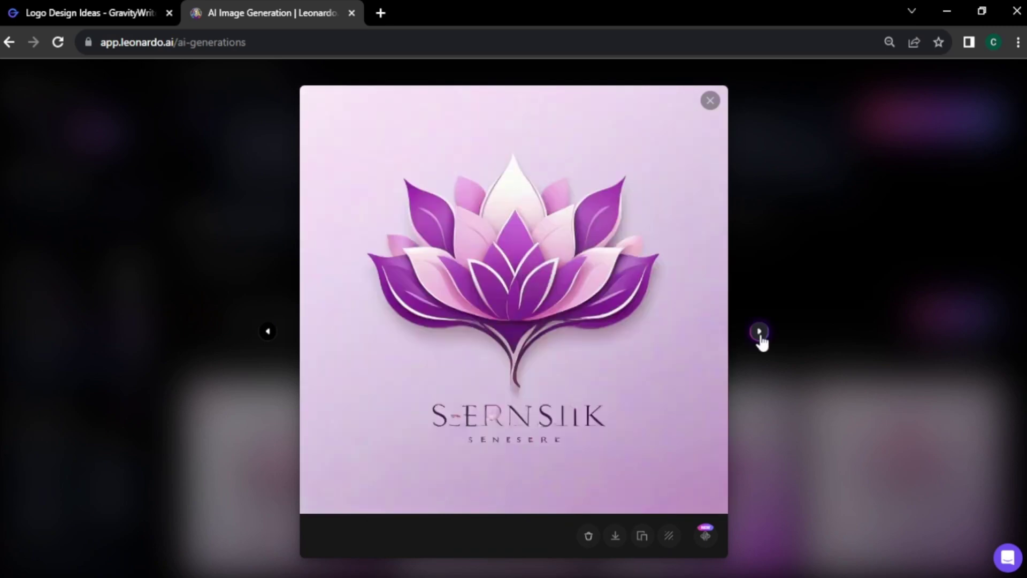
click(759, 332)
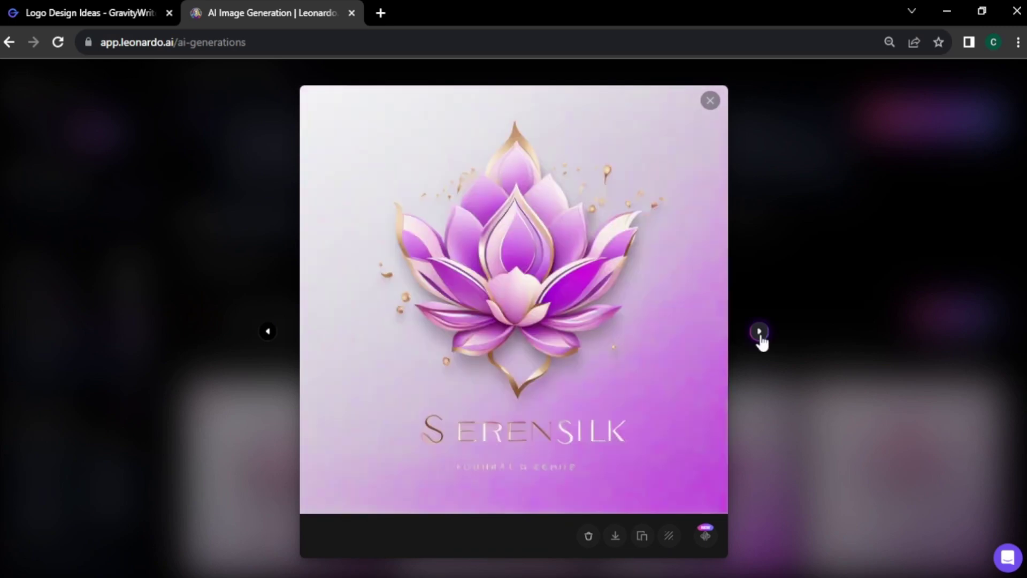
click(759, 333)
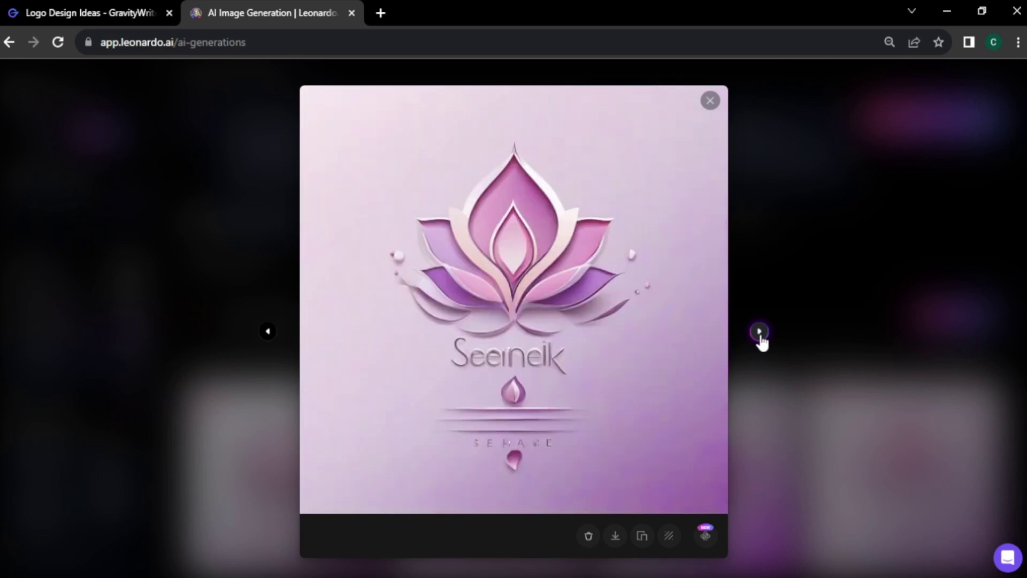
click(759, 332)
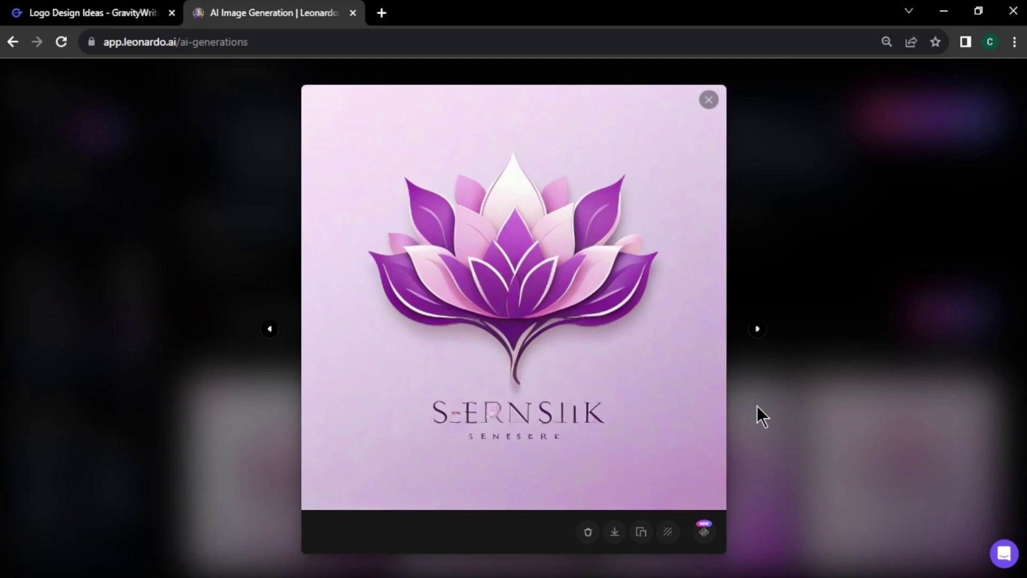
click(616, 537)
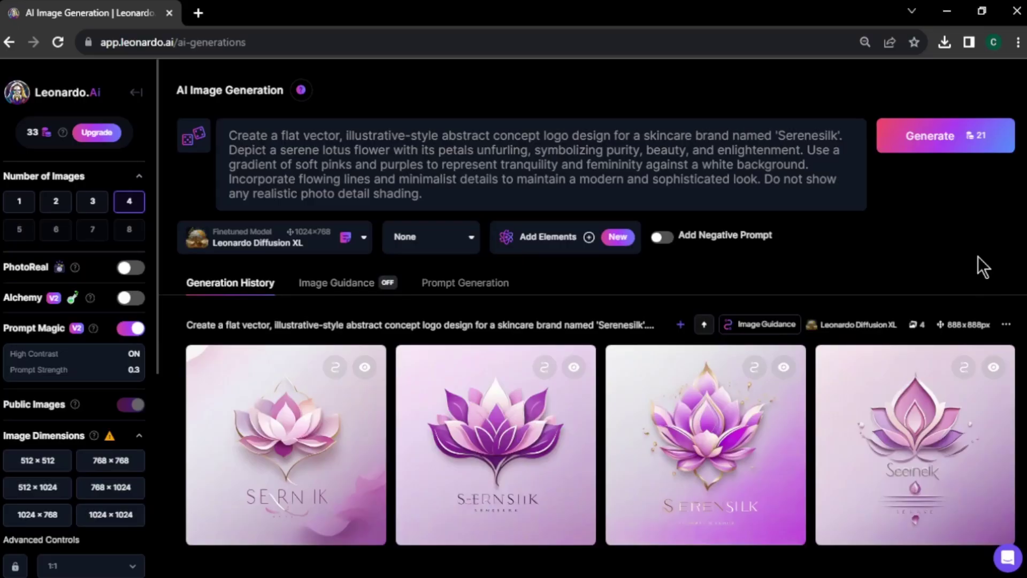
Upload the downloaded purple lotus into Canvas Editor and paint a mask over its lettering.
click(91, 92)
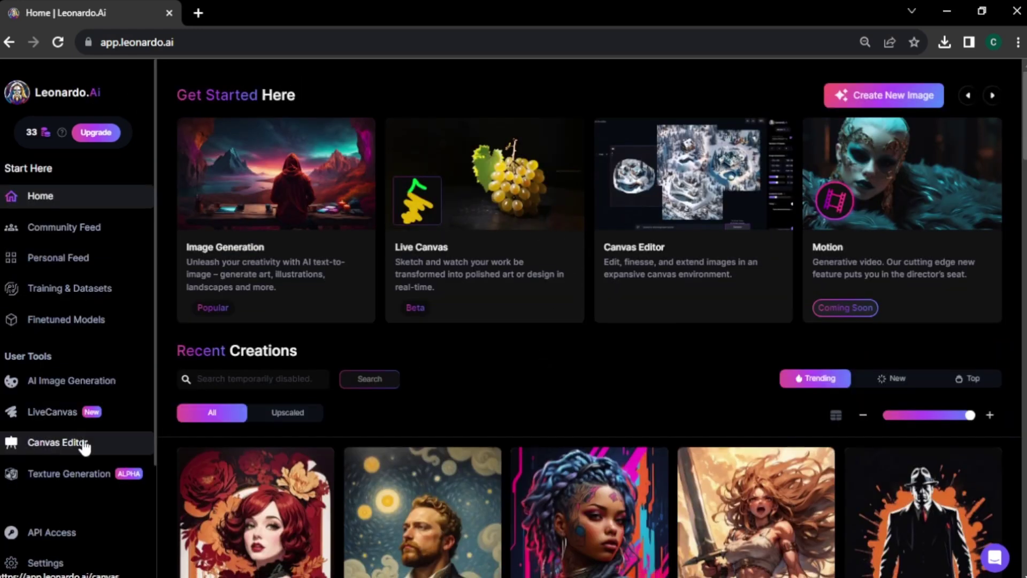
click(80, 442)
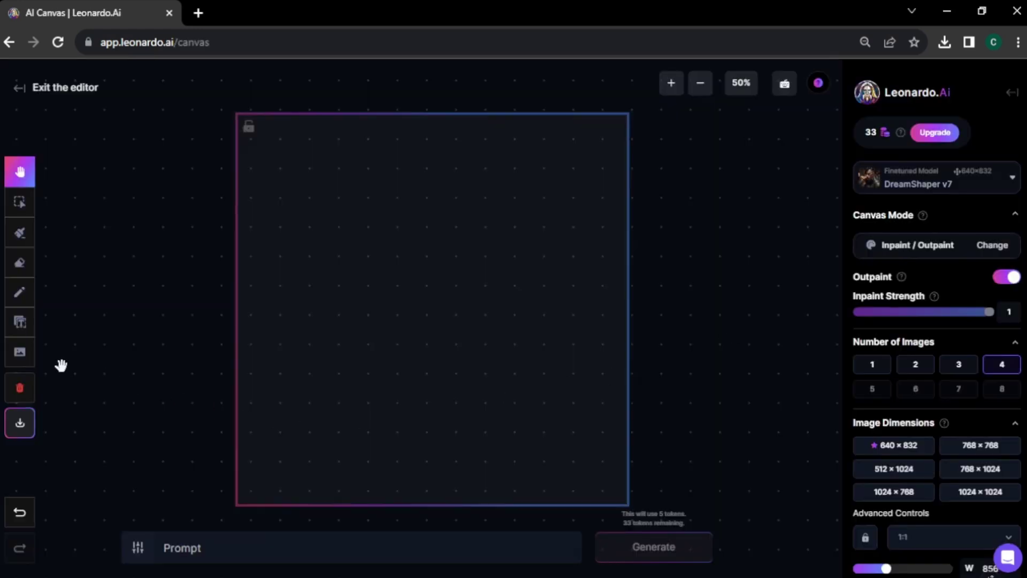
click(22, 352)
click(97, 357)
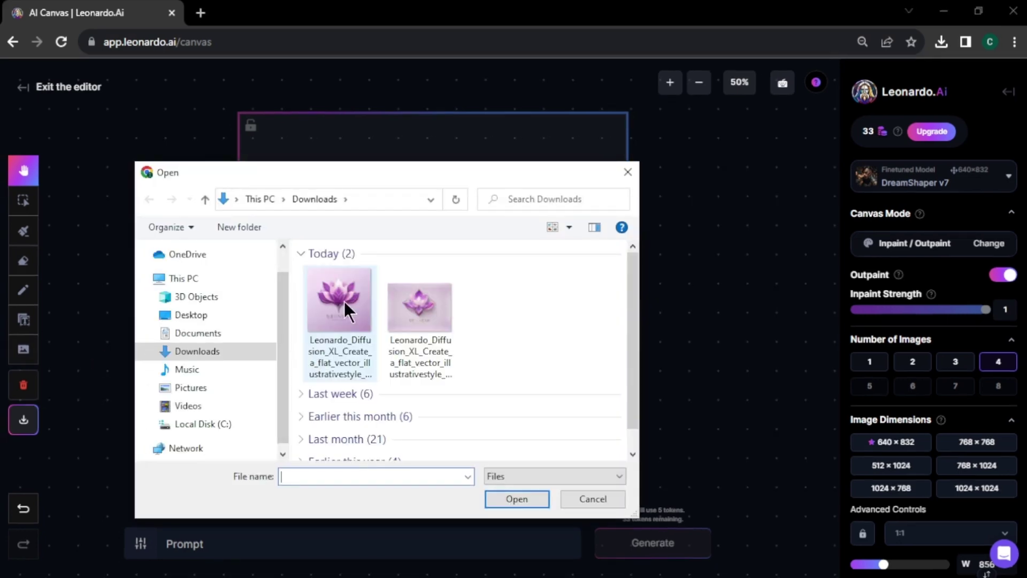
click(345, 305)
click(521, 502)
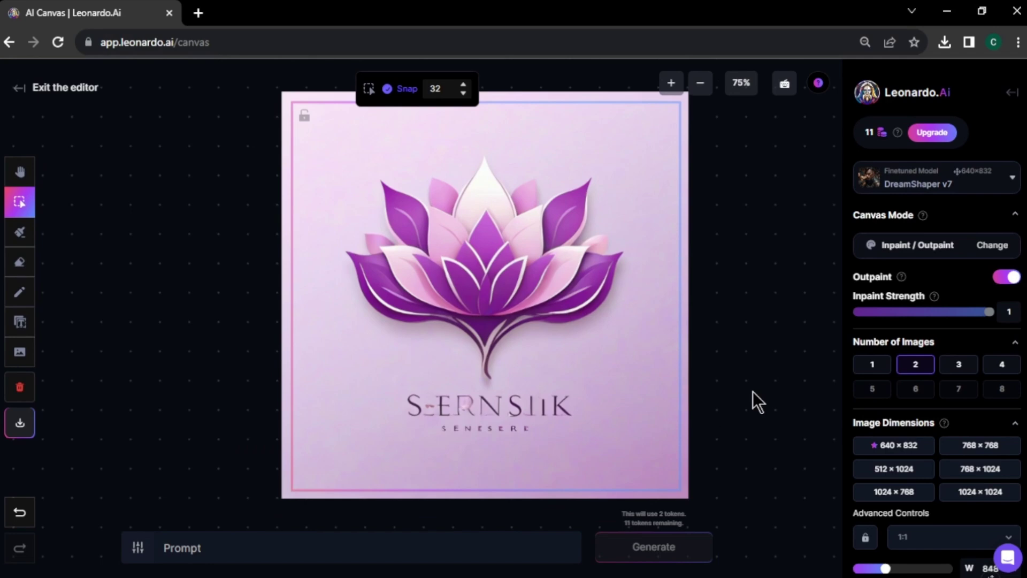
click(19, 235)
drag(567, 409, 444, 394)
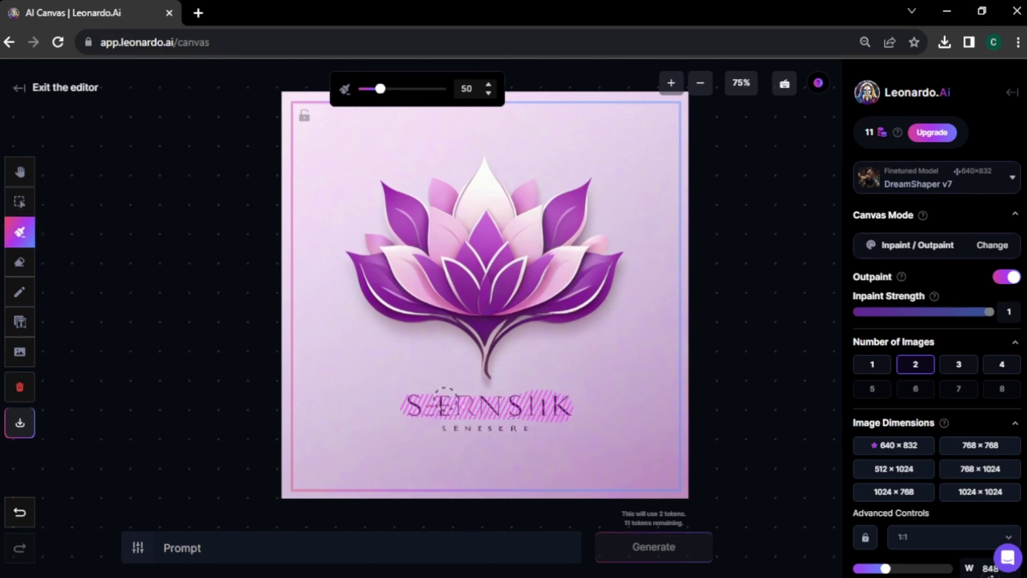
Extend the mask over the subtitle, inpaint with 'background color only', and accept the result.
drag(466, 428, 540, 426)
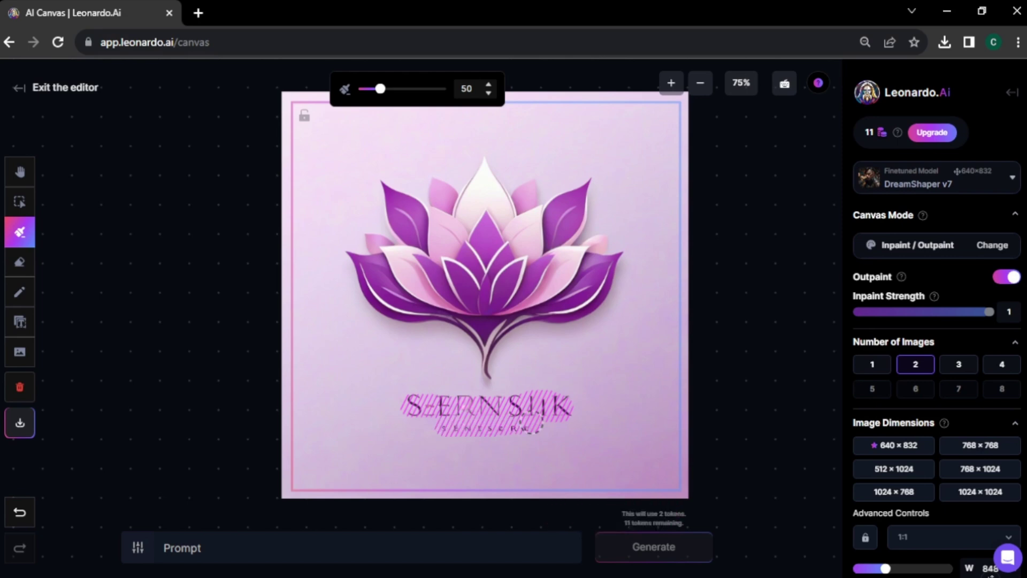
click(234, 542)
text(background color onl)
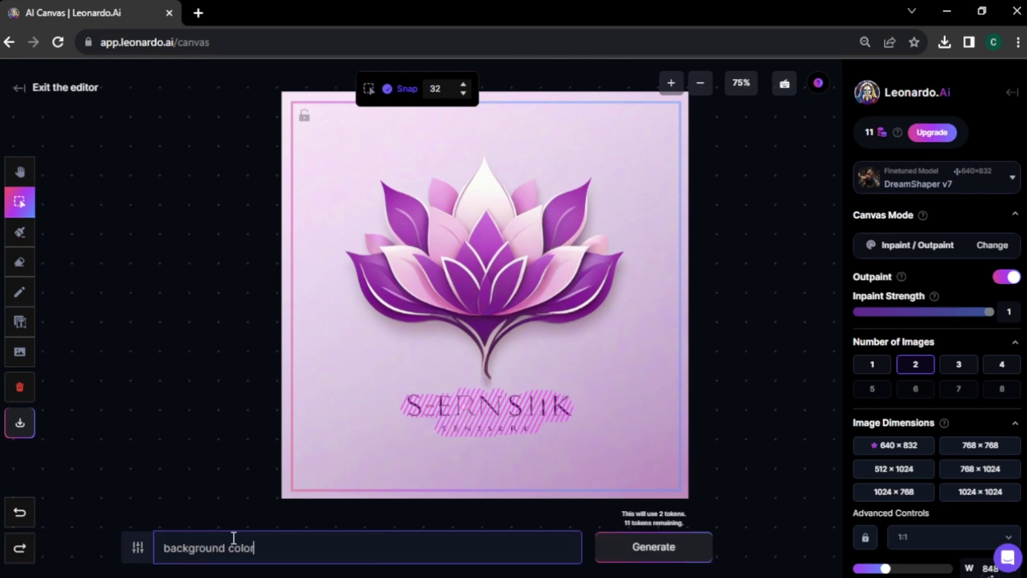
text(y)
key(Return)
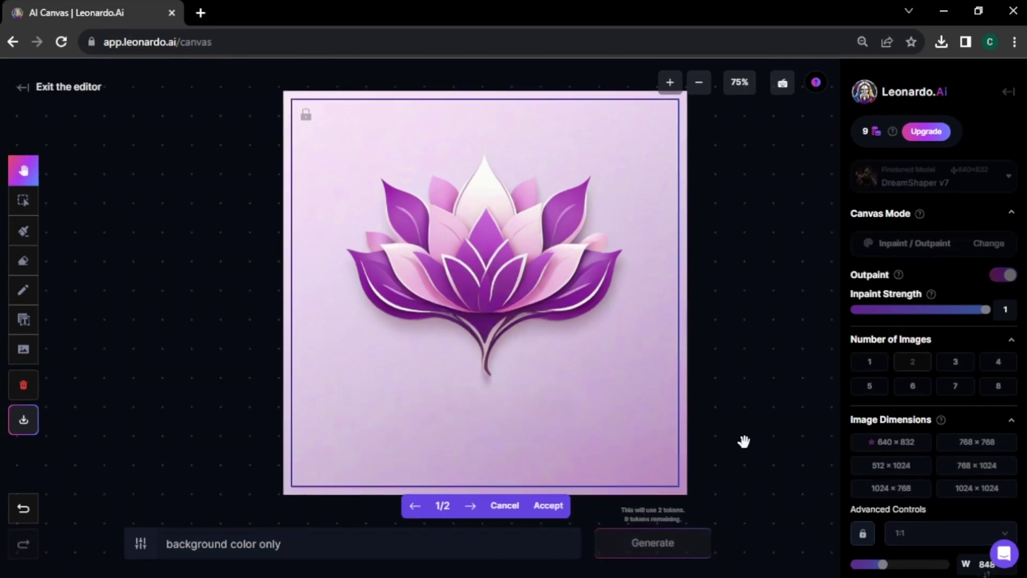
click(551, 510)
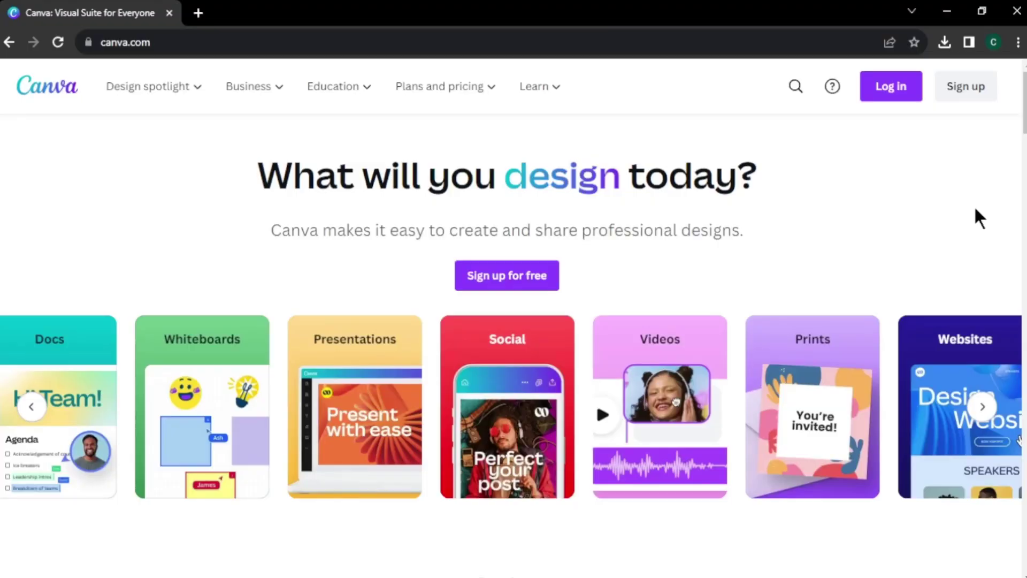
Log in to Canva and create a 500 × 500 px Logo design.
click(965, 87)
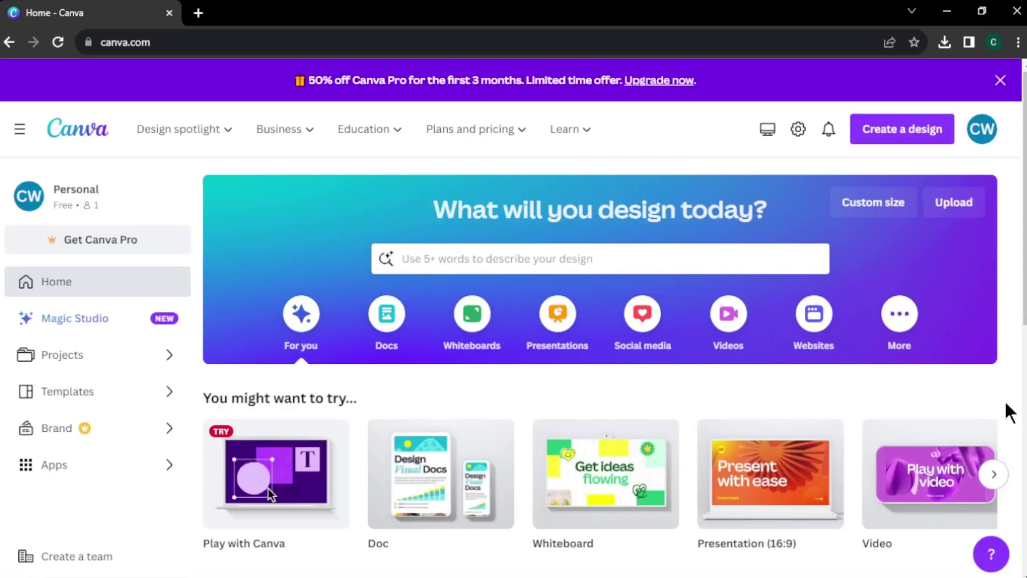
click(936, 141)
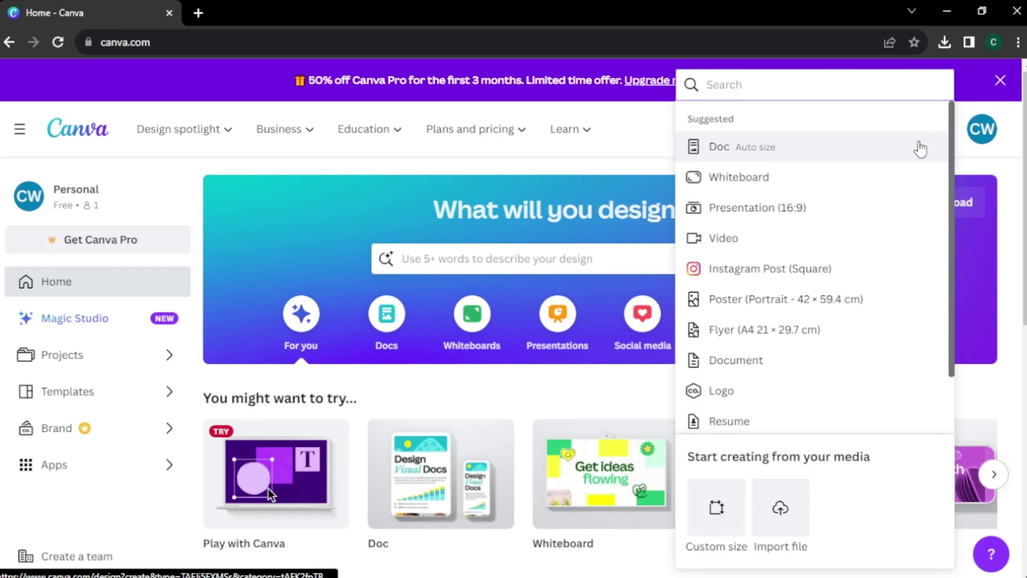
click(749, 392)
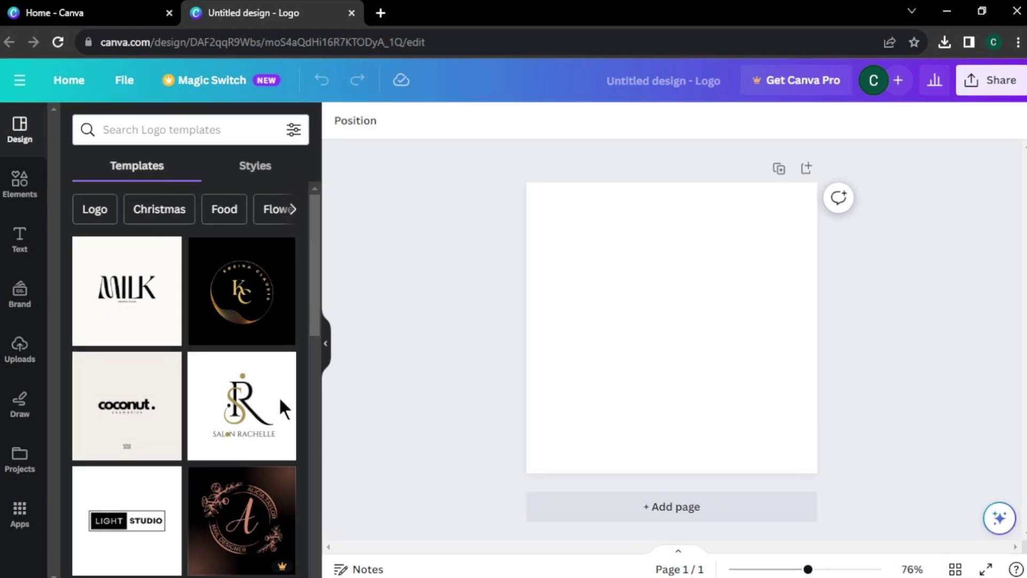
Upload the text-free 'artwork' lotus image to Canva's uploads.
click(21, 348)
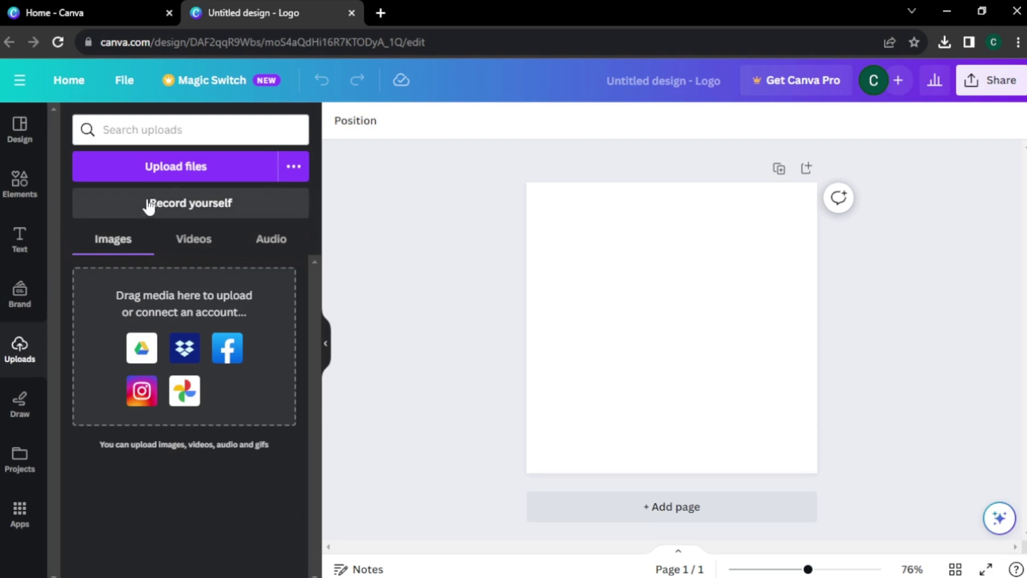
click(205, 167)
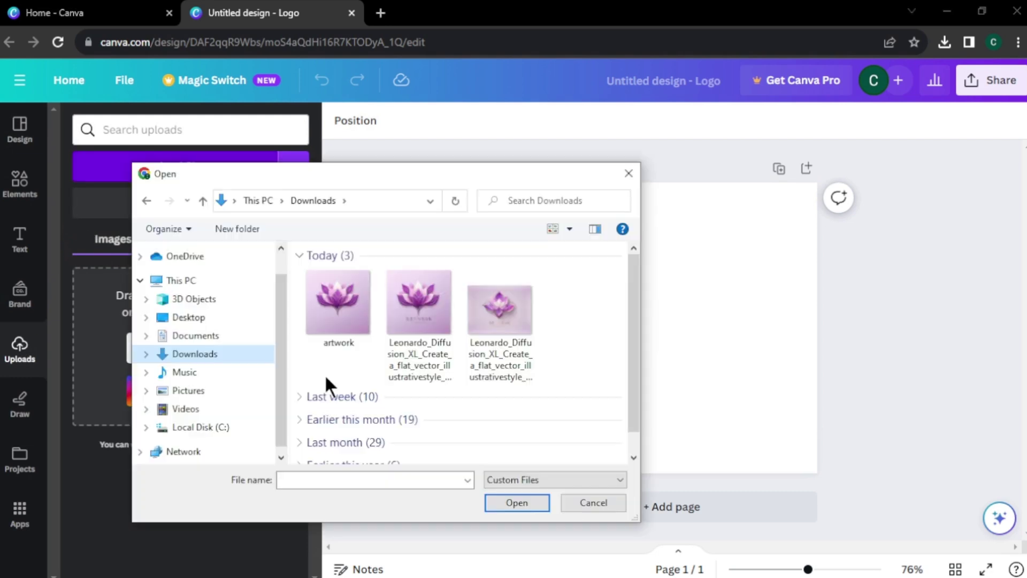
click(351, 316)
click(511, 500)
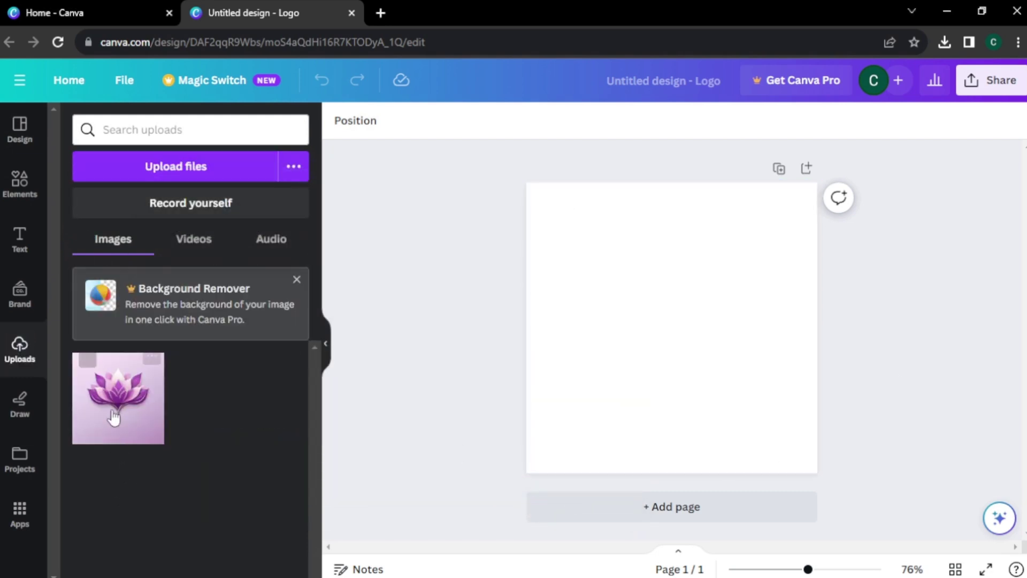
Place the uploaded lotus on the page and set it as the background.
click(113, 411)
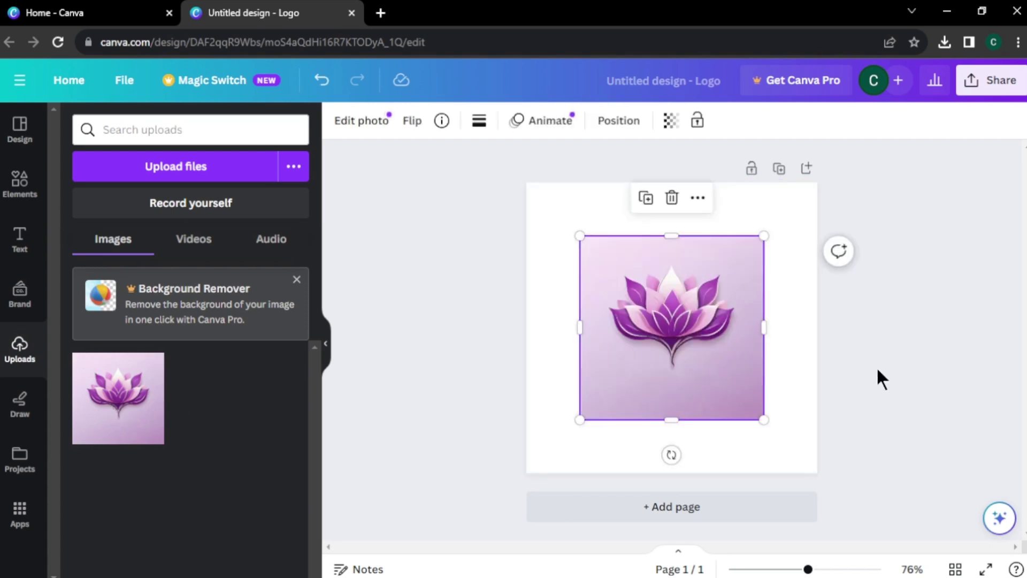
right_click(730, 377)
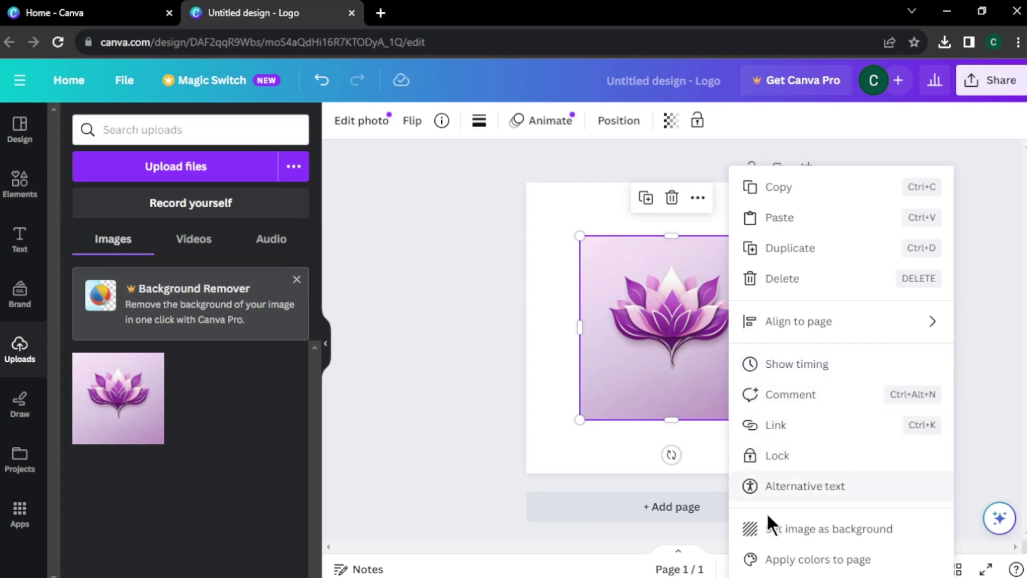
click(773, 528)
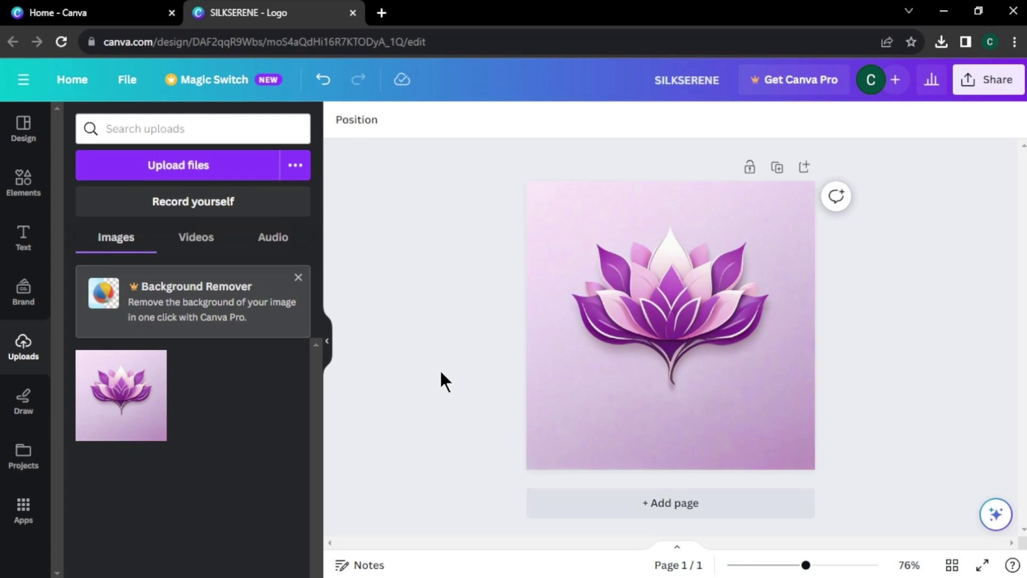
Add a SERENESILK heading below the lotus in Glacial Indifference font.
click(23, 237)
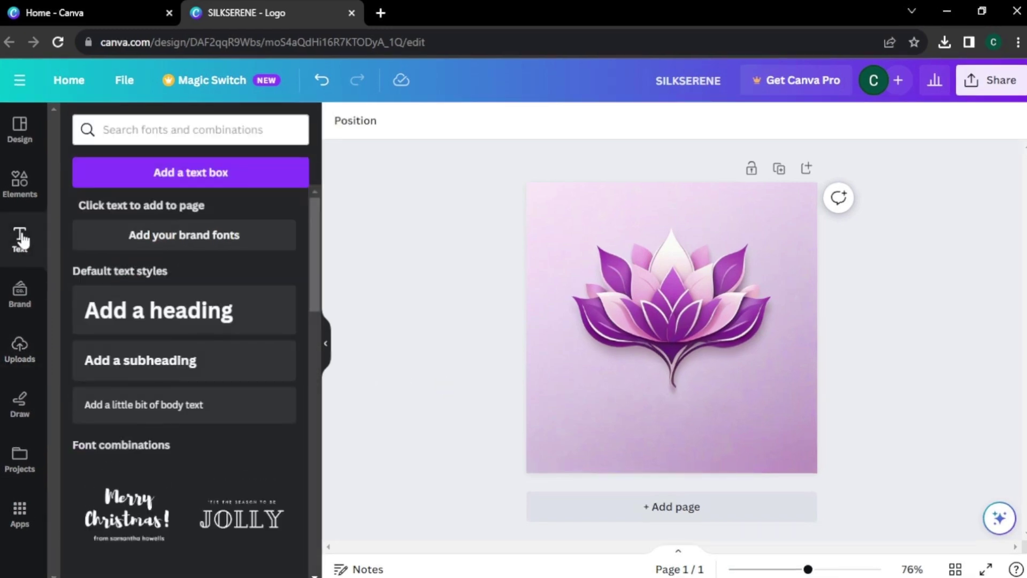
click(193, 321)
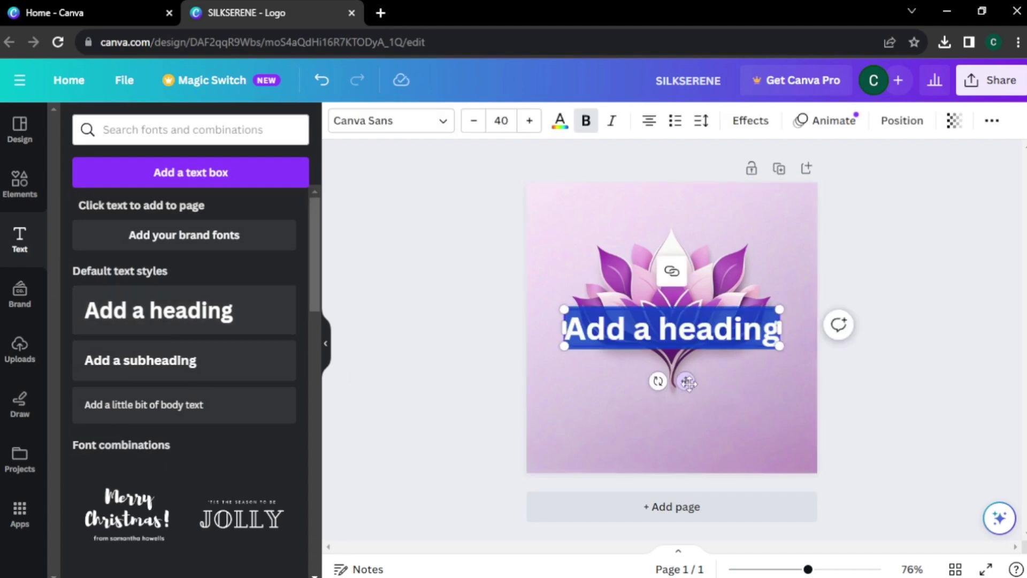
drag(685, 381, 688, 464)
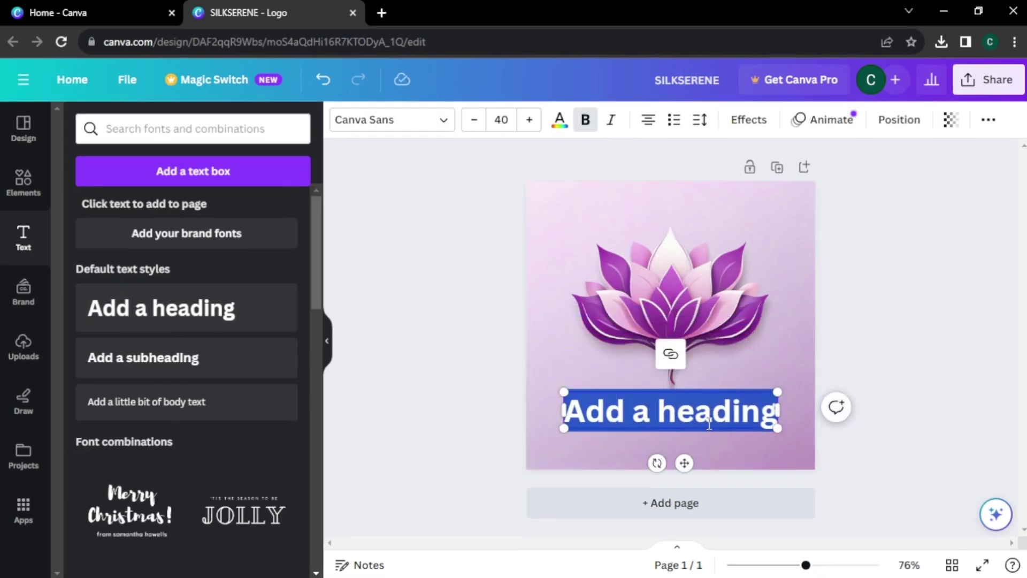
text(SERENESILK)
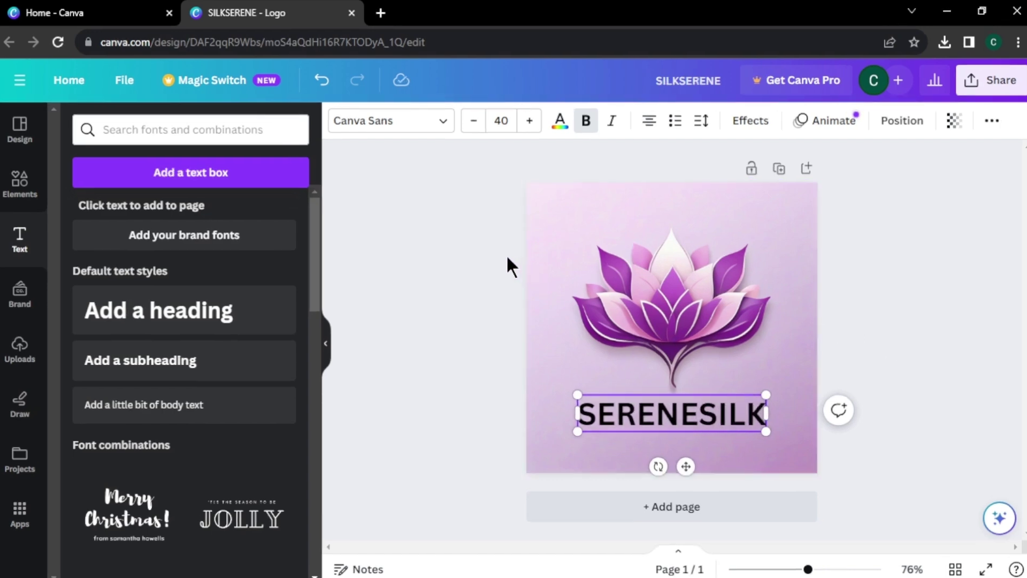
click(446, 124)
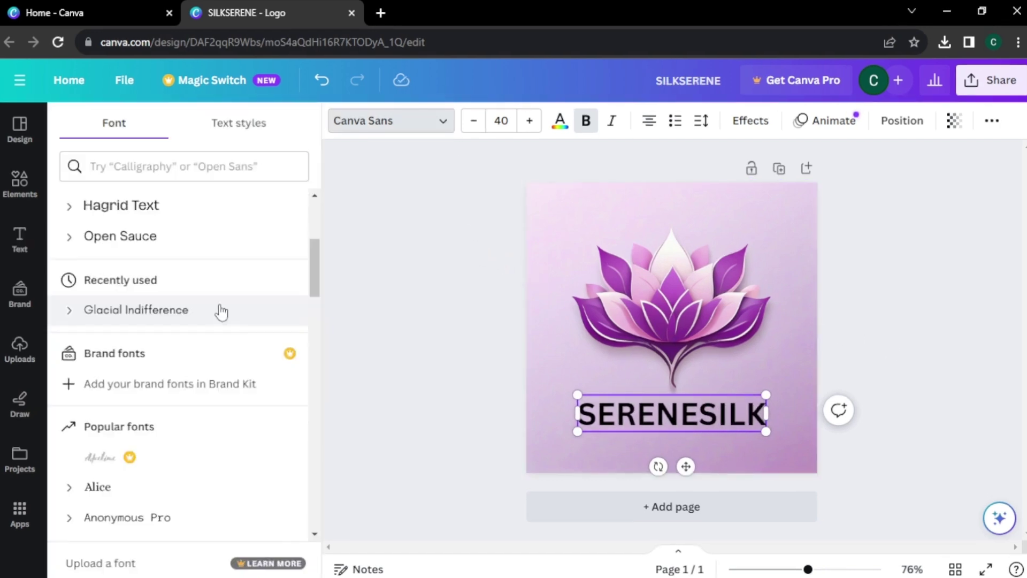
click(222, 309)
key(Escape)
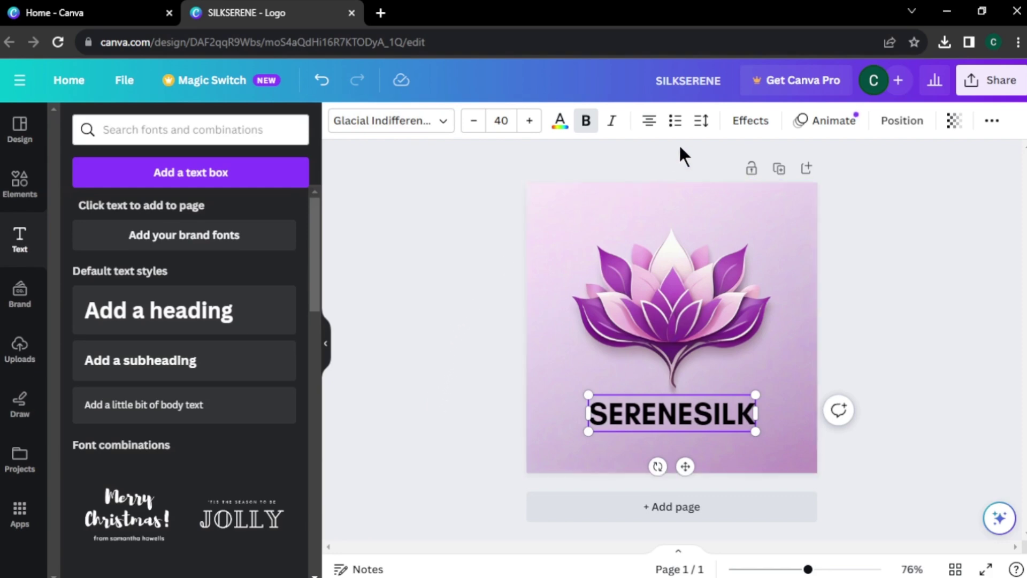
Color the SERENESILK heading dark purple to match the lotus.
click(707, 124)
click(724, 431)
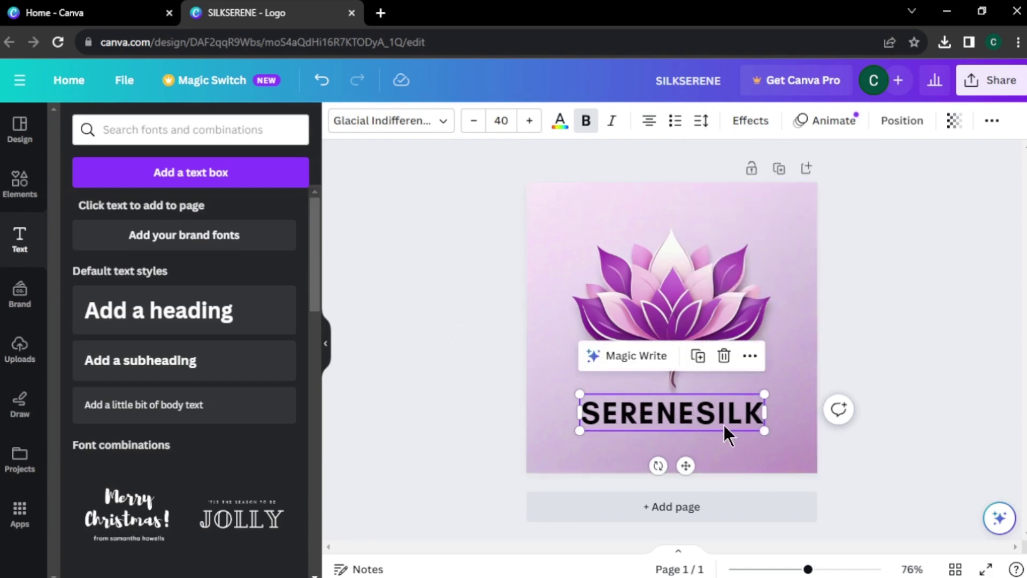
double_click(720, 423)
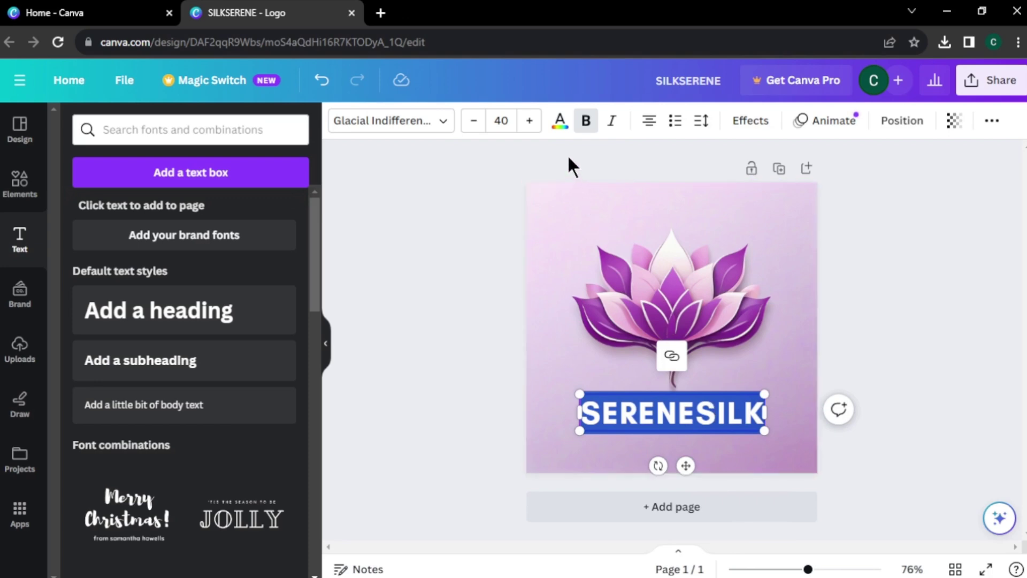
click(558, 124)
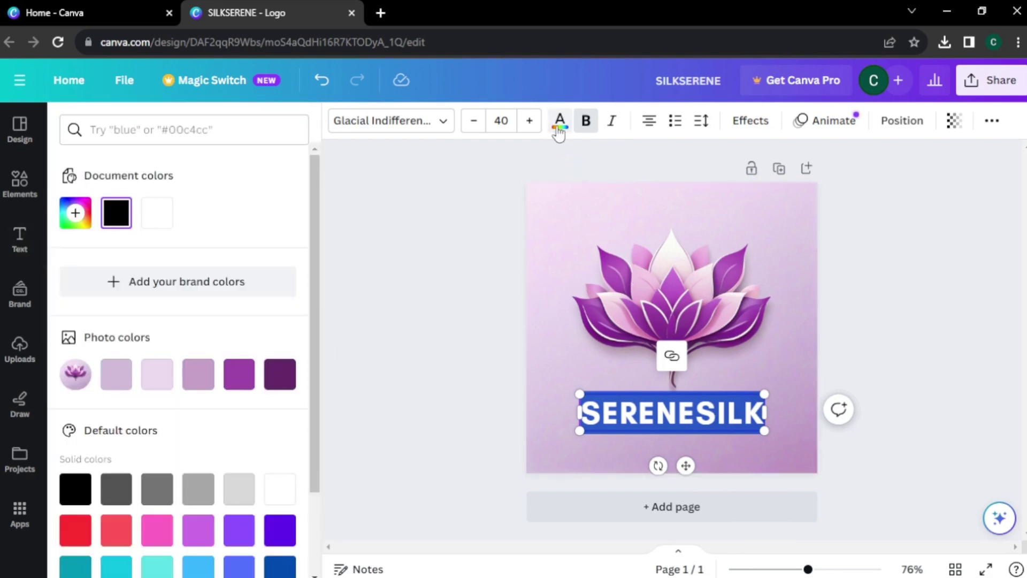
click(279, 374)
click(861, 371)
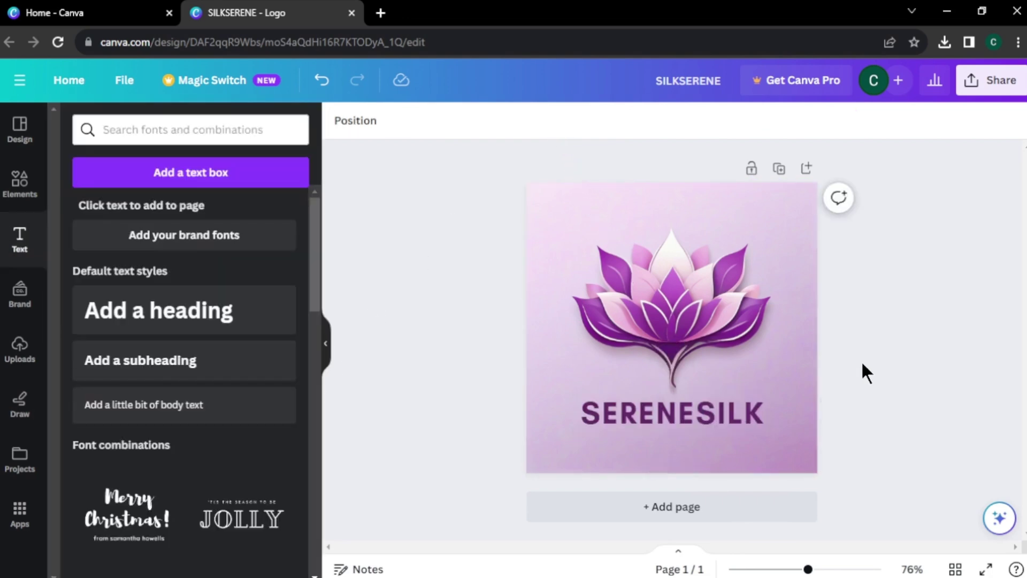
Add an 'Elevate Elegance' subheading beneath SERENESILK.
click(210, 367)
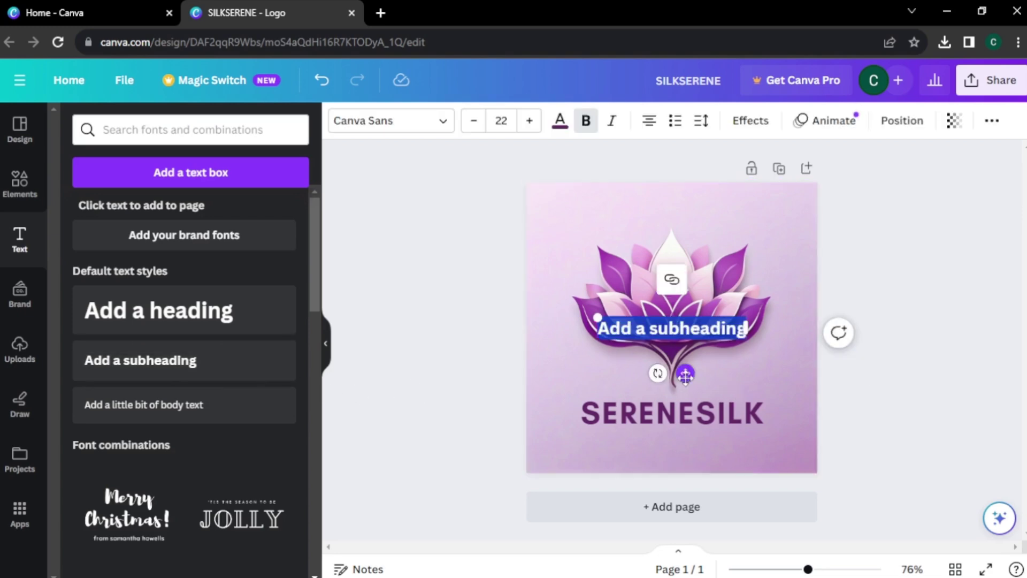
drag(683, 372, 681, 485)
click(879, 360)
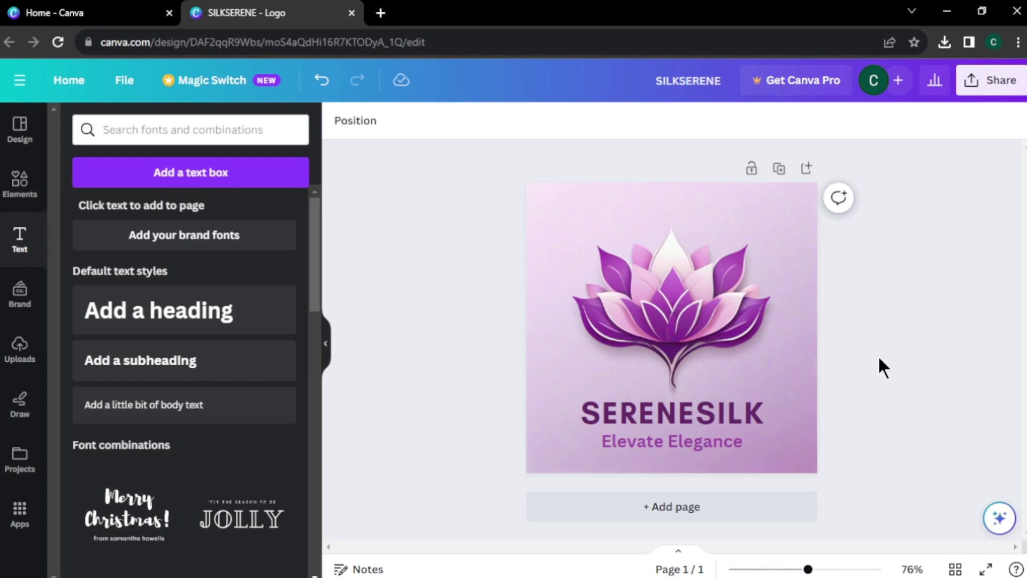
click(994, 80)
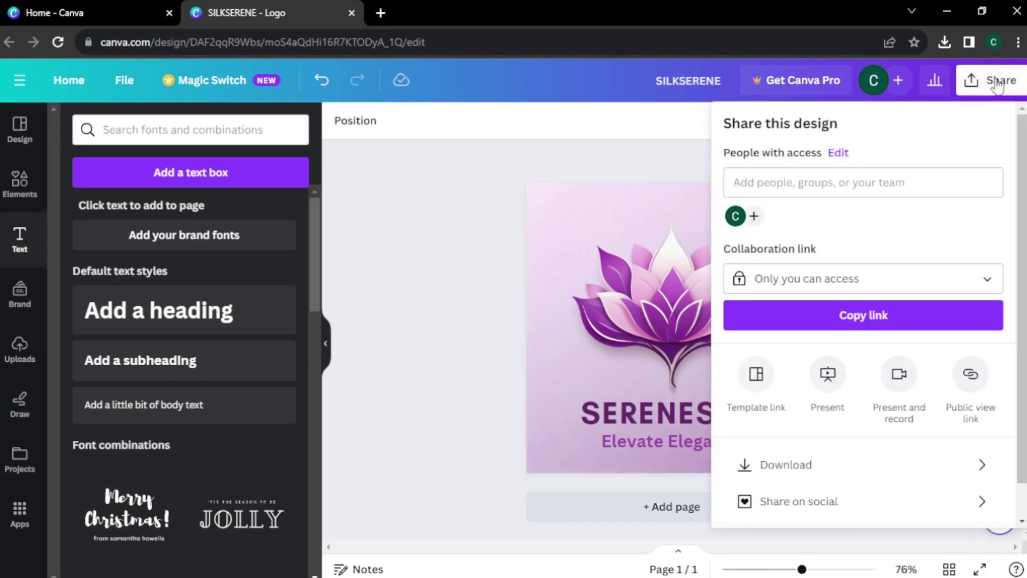
Download the SERENESILK lotus logo as a PNG file.
click(931, 470)
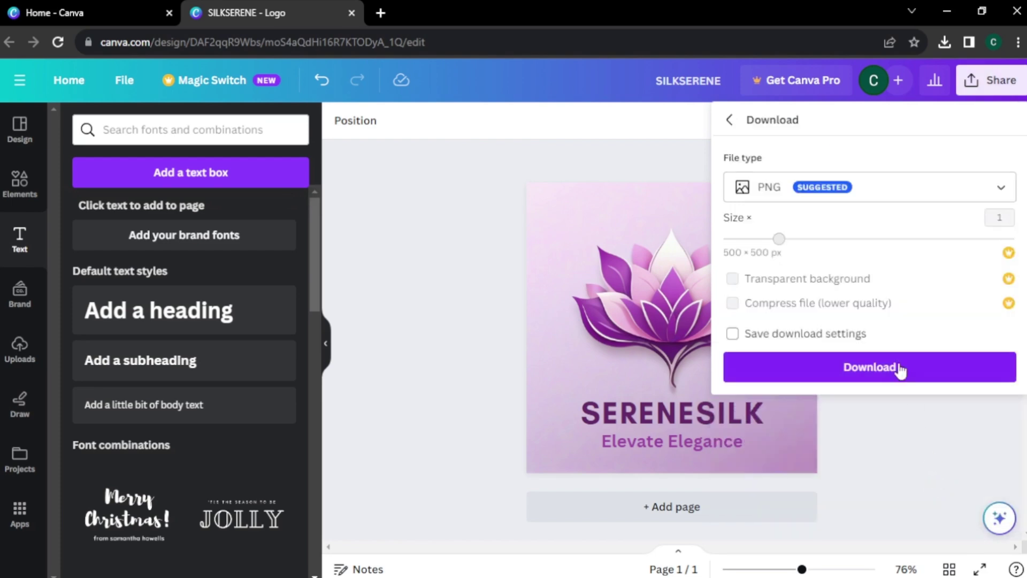
click(915, 374)
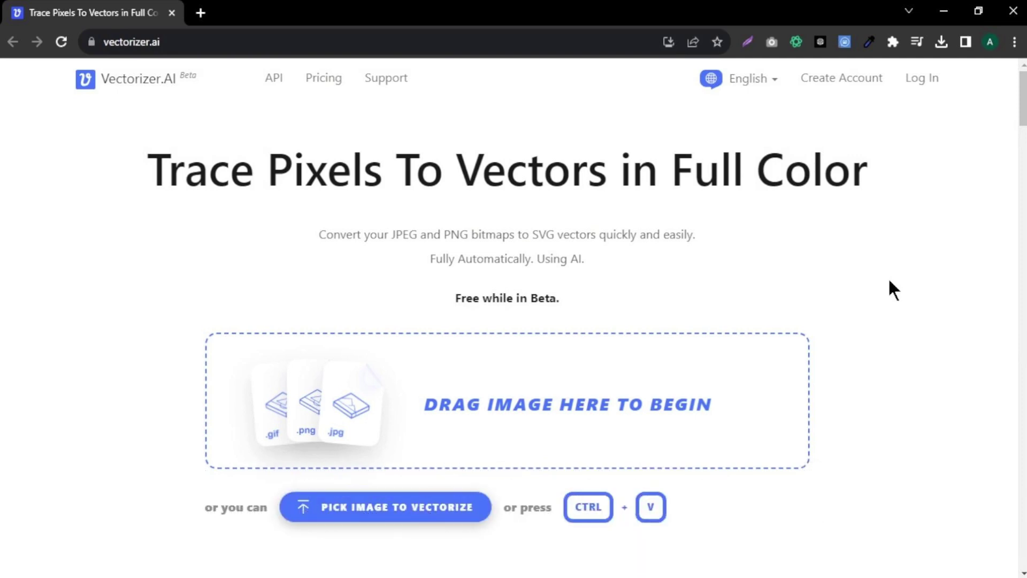
Vectorize SILKSERENE.png from Downloads and download the result as an SVG file.
click(518, 412)
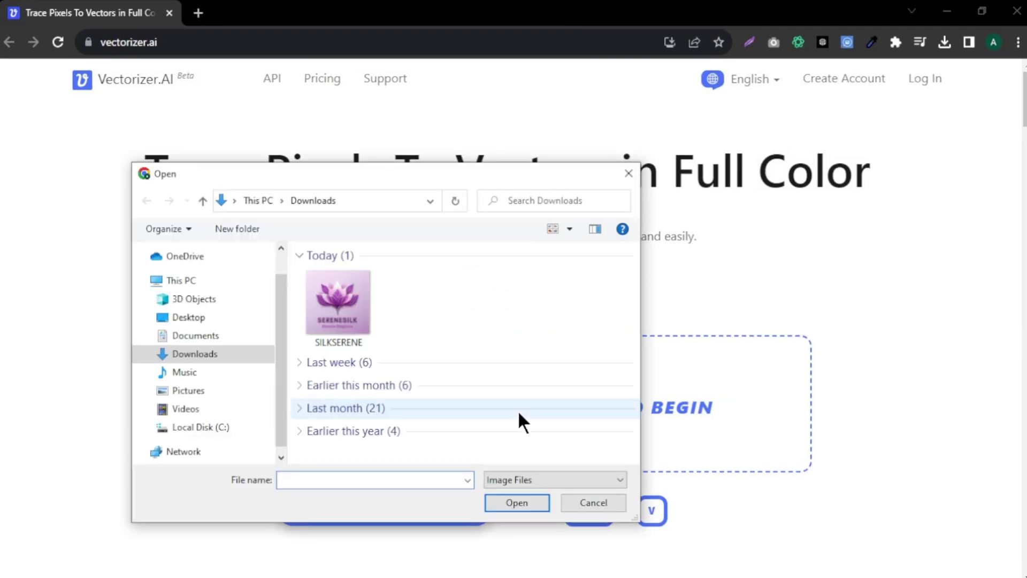
click(357, 324)
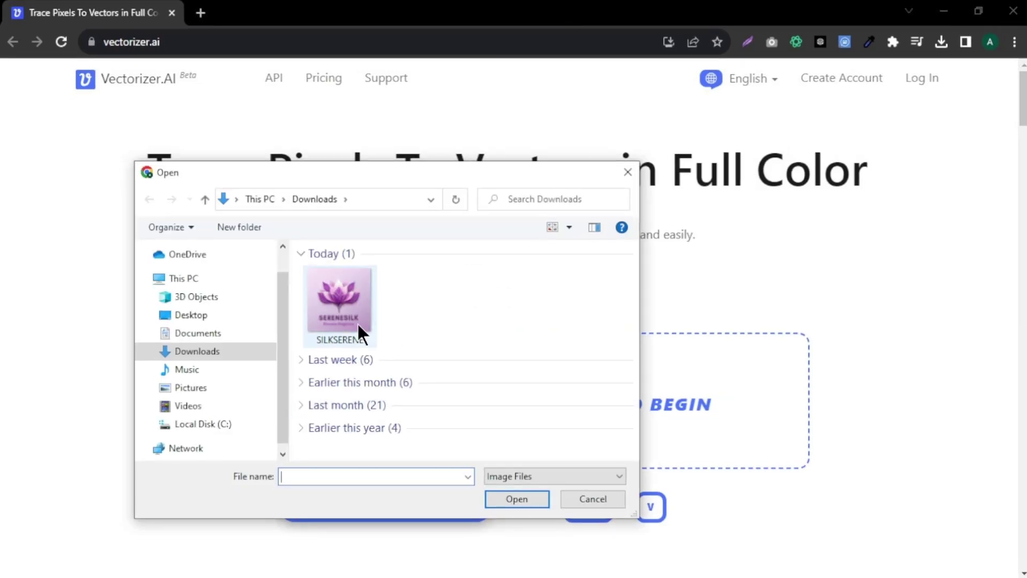
click(545, 505)
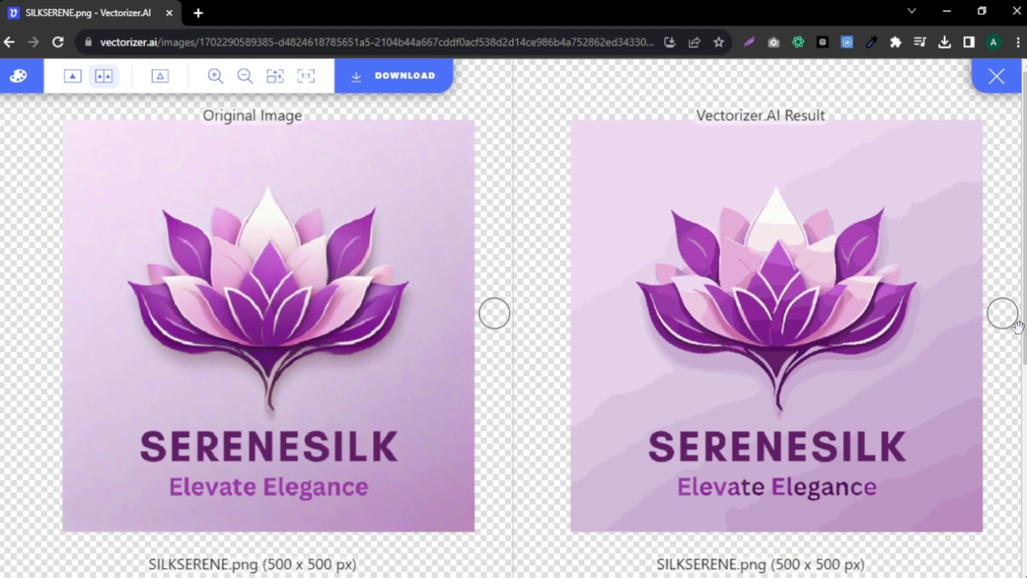
click(390, 80)
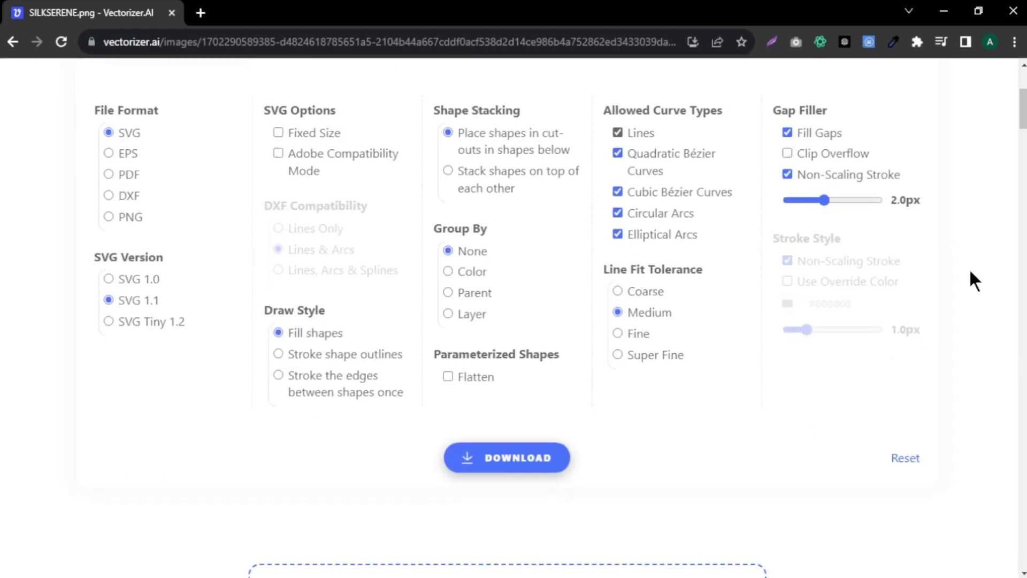
click(524, 464)
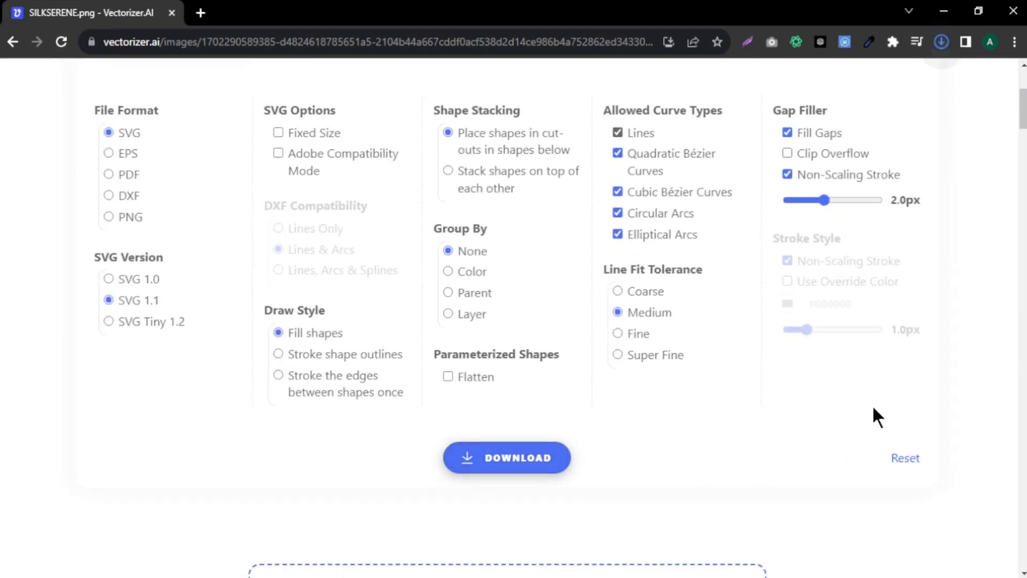